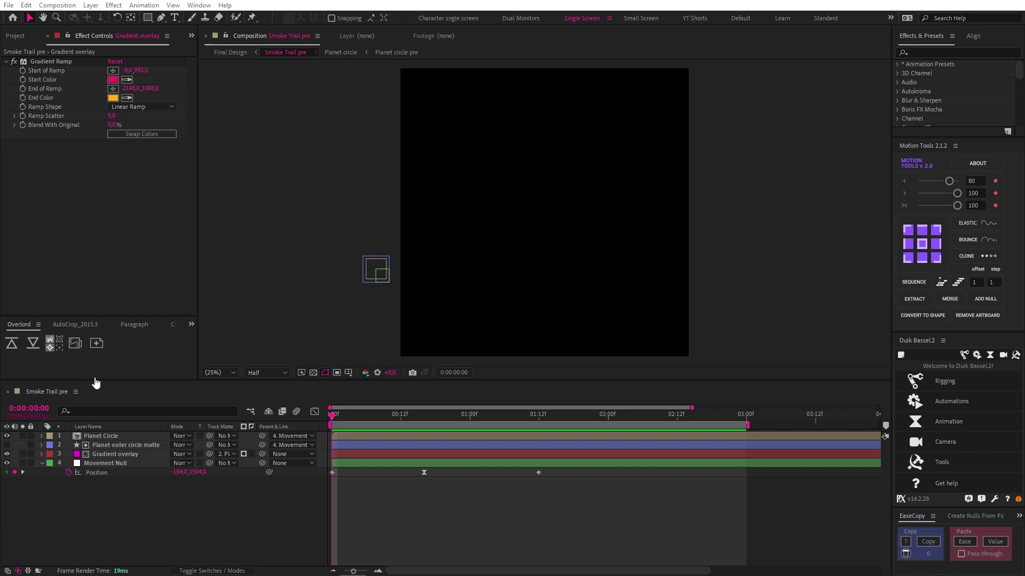
# Preview the animation, stop at frame 16 and inspect the planet layers
pyautogui.click(459, 512)
pyautogui.press('space')
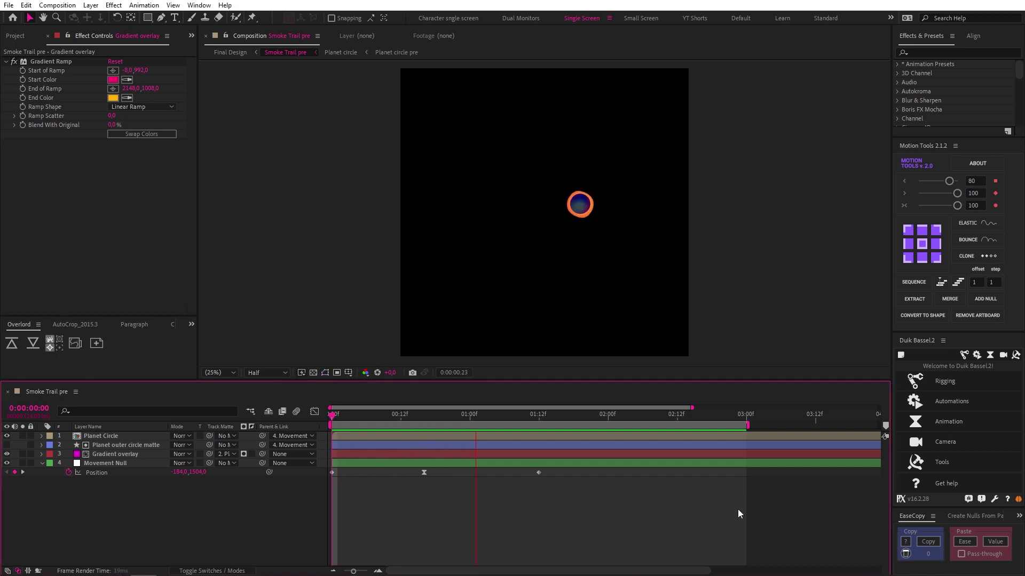
pyautogui.click(421, 421)
pyautogui.click(411, 435)
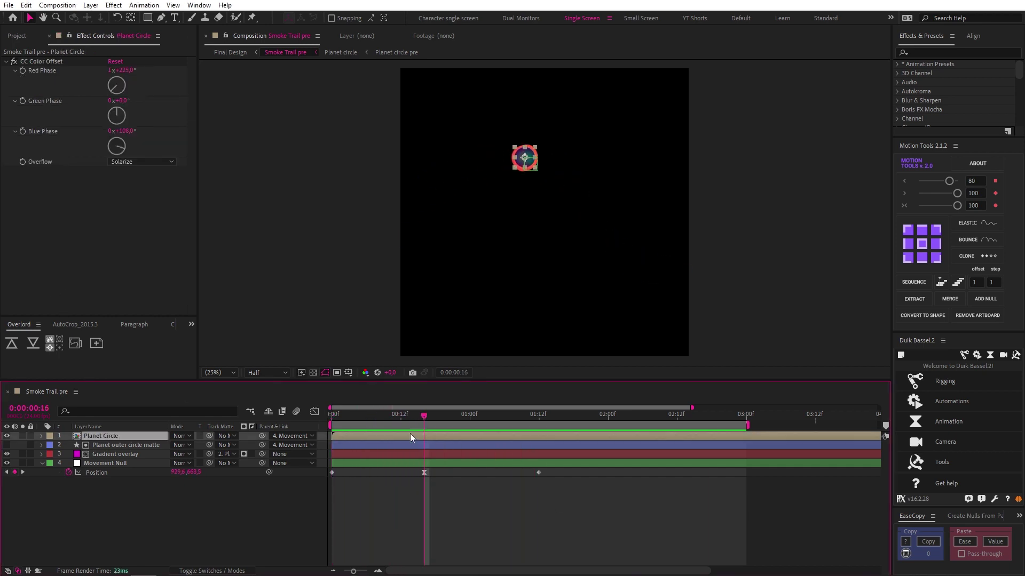
pyautogui.click(123, 446)
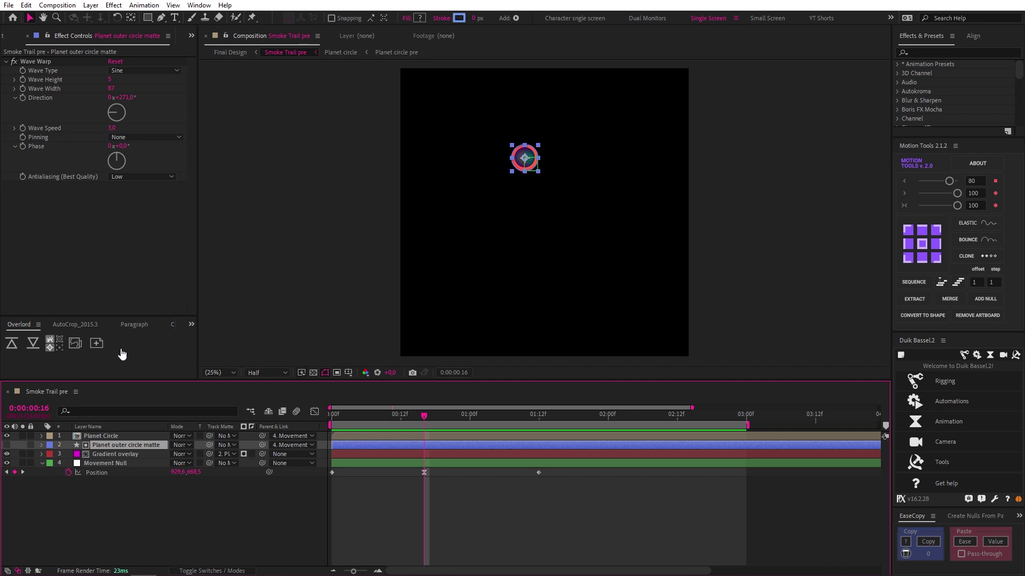
# Clear the Gradient overlay's track matte and re-link it to the Planet Circle layer
pyautogui.click(137, 456)
pyautogui.click(229, 455)
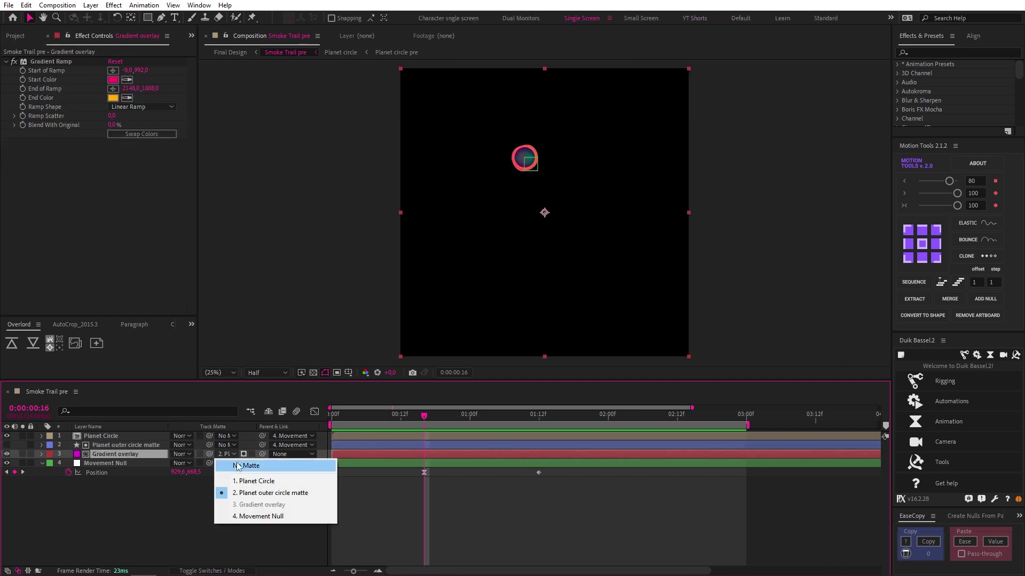
pyautogui.click(238, 466)
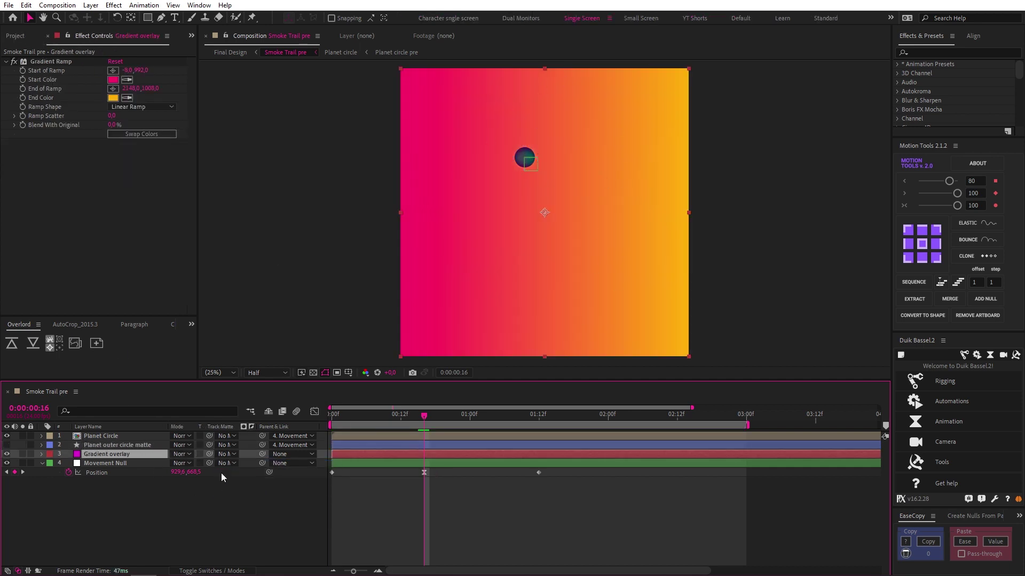
pyautogui.moveTo(140, 441); pyautogui.dragTo(141, 441)
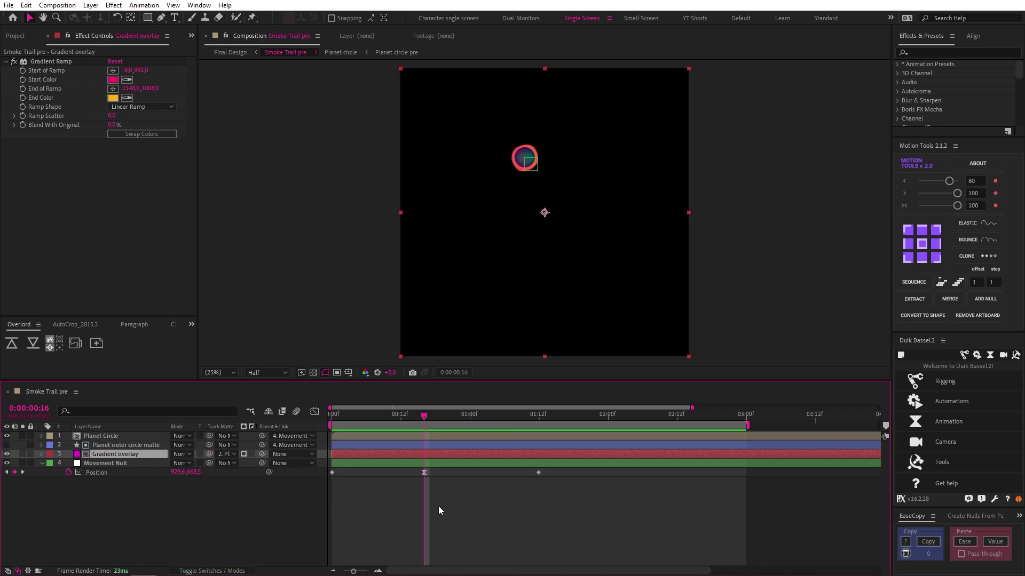
# Create a comp-sized solid named Emitter and place it below Movement Null
pyautogui.click(438, 506)
pyautogui.press('Home')
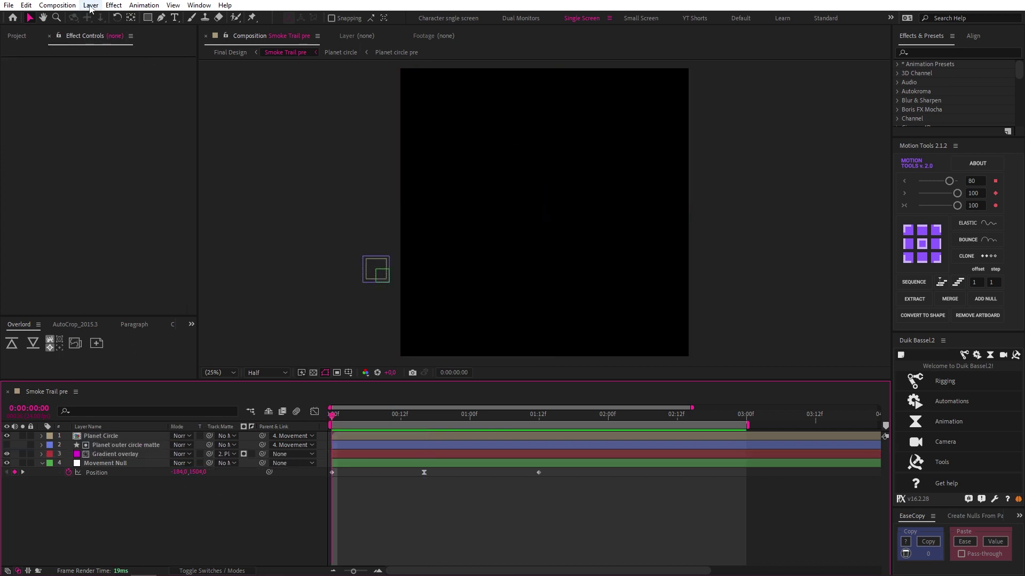
pyautogui.click(91, 6)
pyautogui.moveTo(104, 18)
pyautogui.click(285, 32)
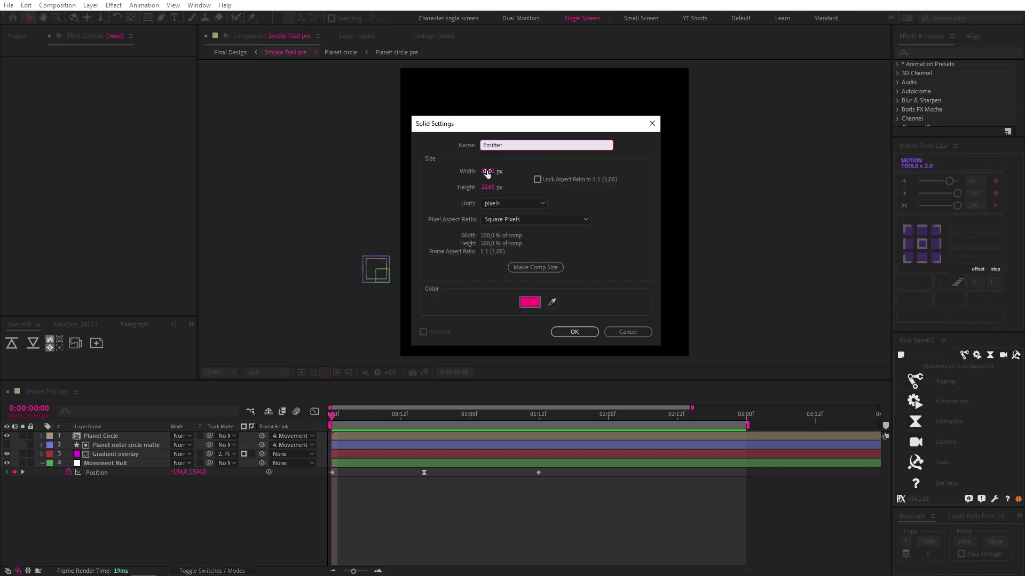
pyautogui.click(540, 267)
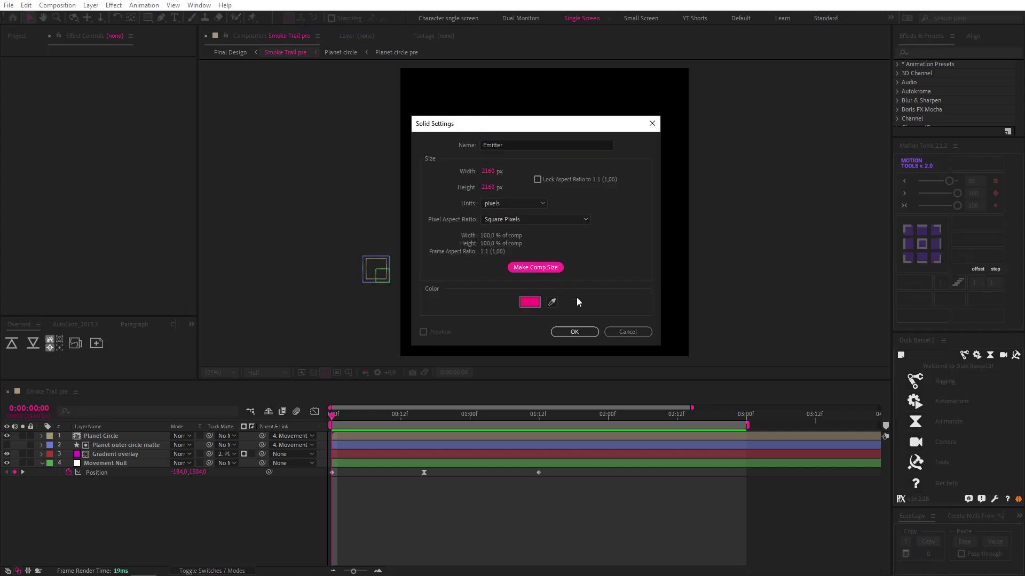
pyautogui.click(582, 331)
pyautogui.moveTo(104, 434); pyautogui.dragTo(106, 483)
pyautogui.click(934, 52)
# Apply CC Particle Systems II to Emitter and view the particles around frame 16
pyautogui.write('particle')
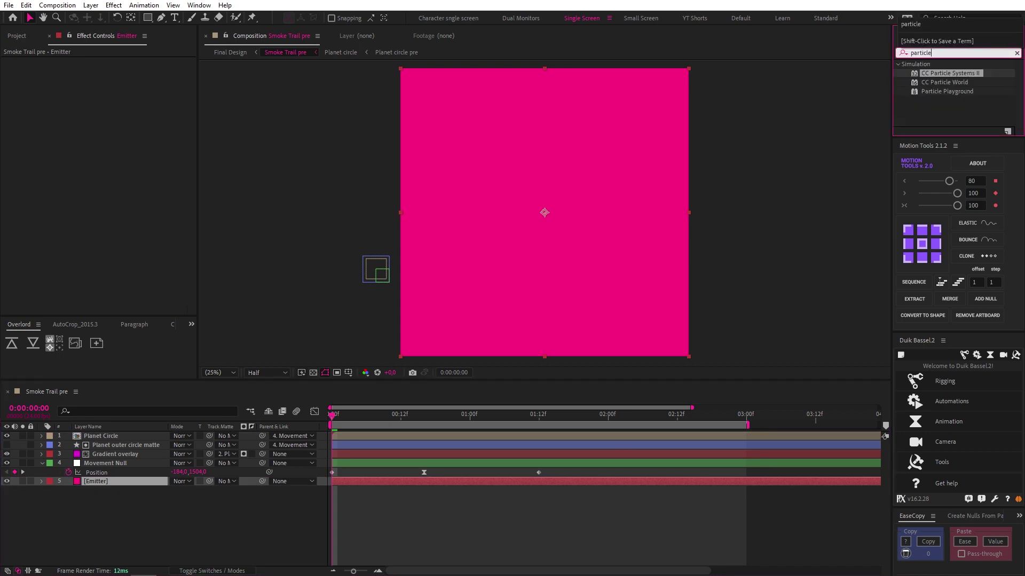
pyautogui.doubleClick(950, 72)
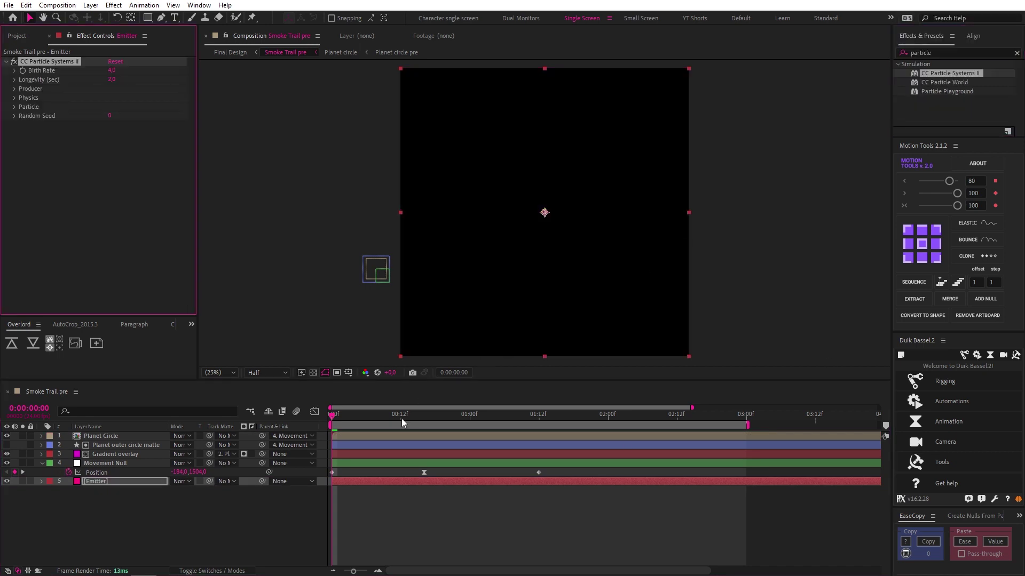
pyautogui.moveTo(401, 418); pyautogui.dragTo(428, 418)
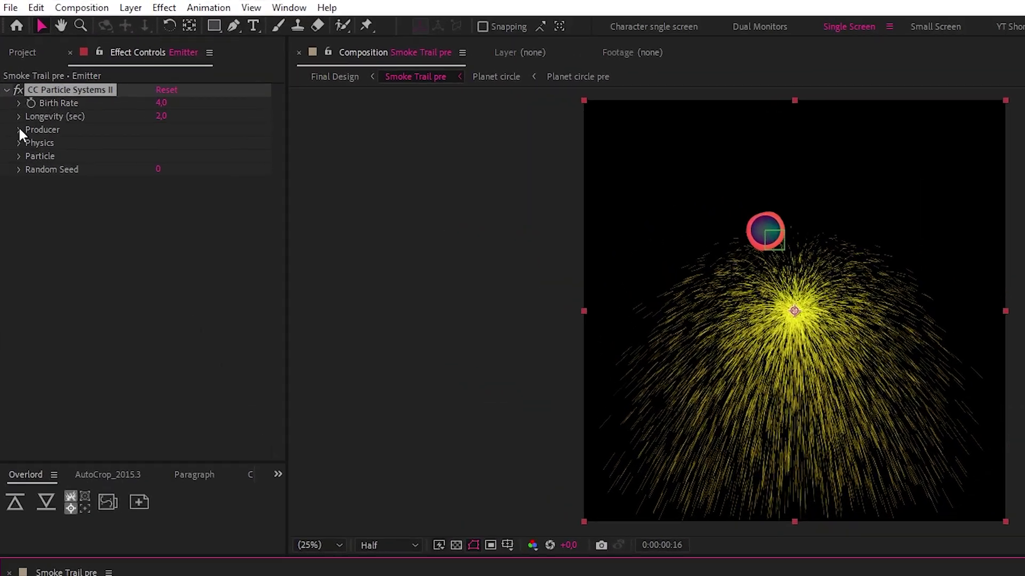
pyautogui.click(14, 88)
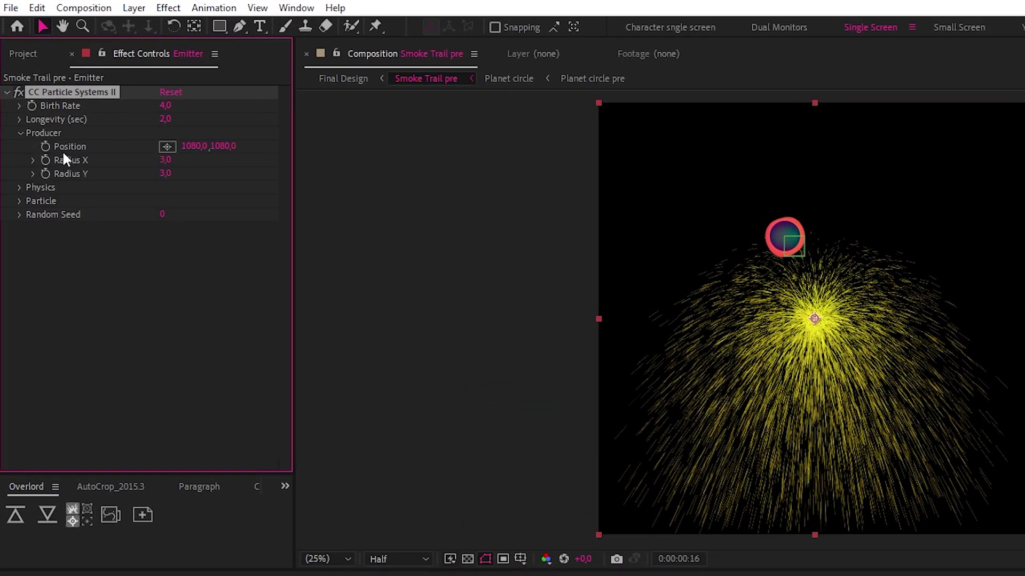
pyautogui.moveTo(212, 147)
pyautogui.mouseDown()
pyautogui.moveTo(293, 144)
pyautogui.moveTo(227, 148)
pyautogui.mouseUp()
# Link the producer position to Movement Null's position with an expression
pyautogui.keyDown('alt'); pyautogui.click(46, 146); pyautogui.keyUp('alt')
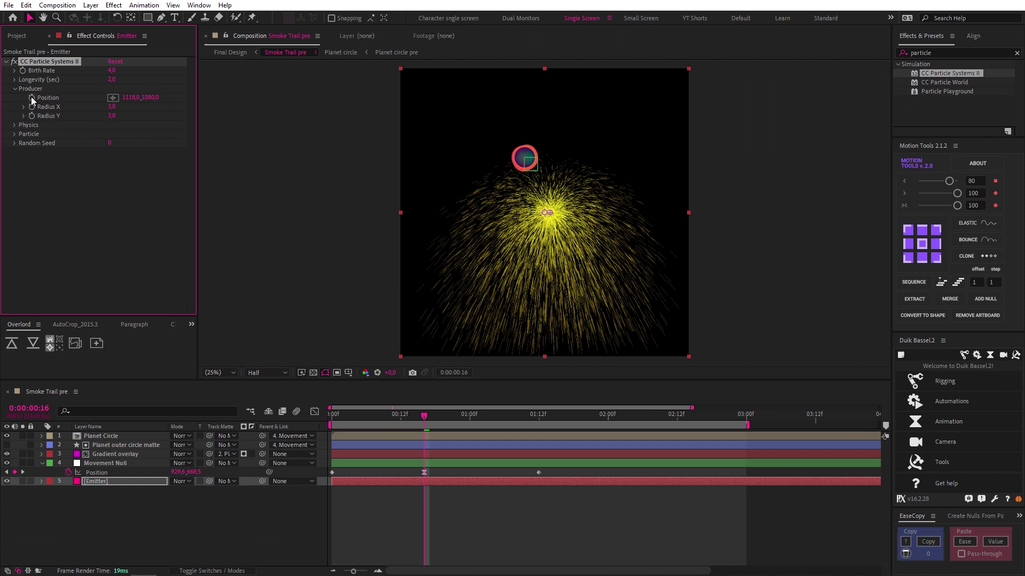
pyautogui.moveTo(202, 545); pyautogui.dragTo(104, 472)
pyautogui.click(449, 496)
pyautogui.moveTo(421, 414)
pyautogui.mouseDown()
pyautogui.moveTo(389, 413)
pyautogui.moveTo(320, 471)
pyautogui.moveTo(430, 401)
pyautogui.moveTo(540, 409)
pyautogui.moveTo(348, 398)
pyautogui.moveTo(424, 408)
pyautogui.mouseUp()
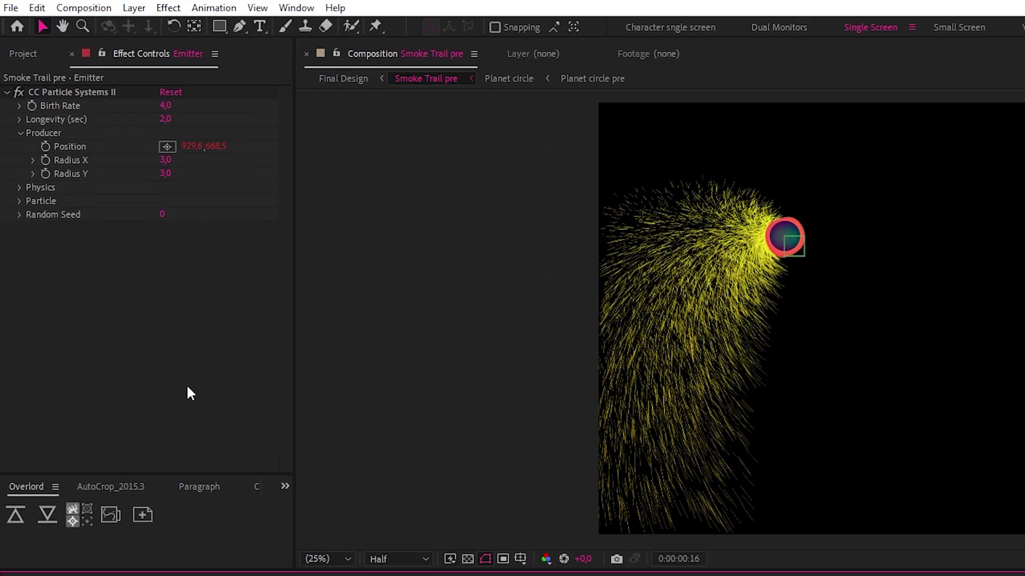
# Set the producer Radius X and Radius Y to 0
pyautogui.click(167, 161)
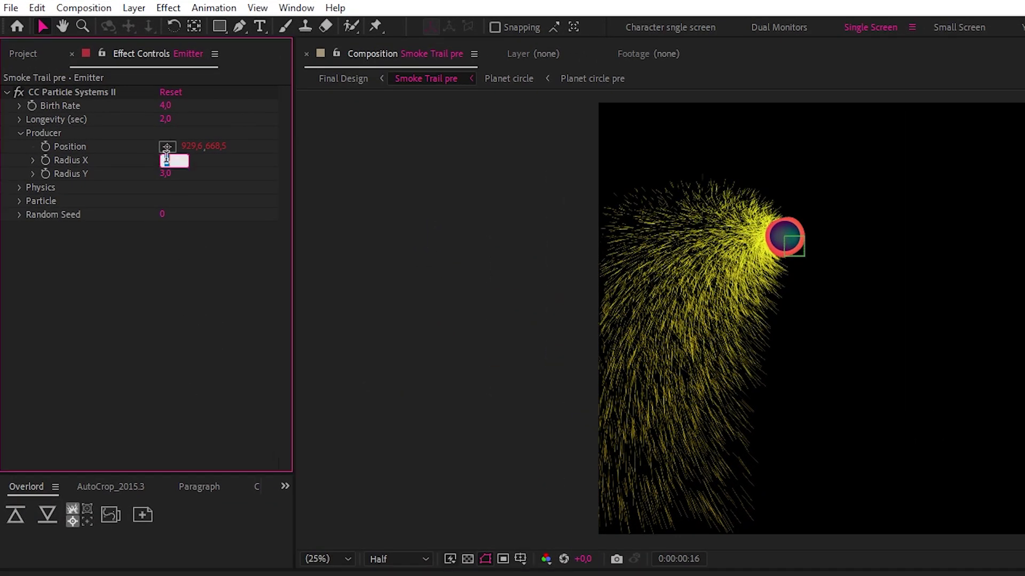
pyautogui.press('Tab')
pyautogui.write('0')
pyautogui.press('Return')
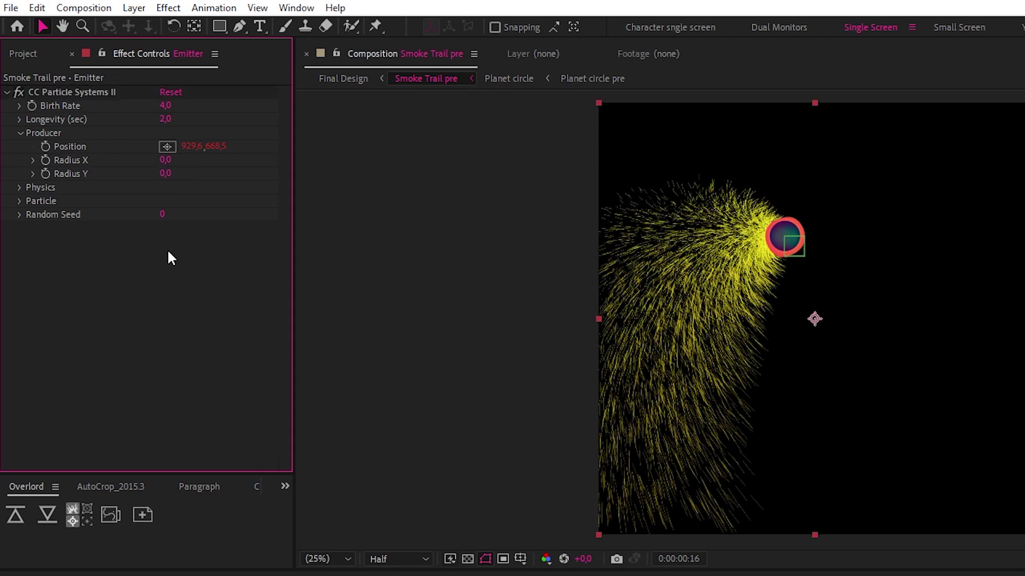
# Make the particles Lens Convex with 100 max opacity and a Constant opacity map
pyautogui.click(20, 133)
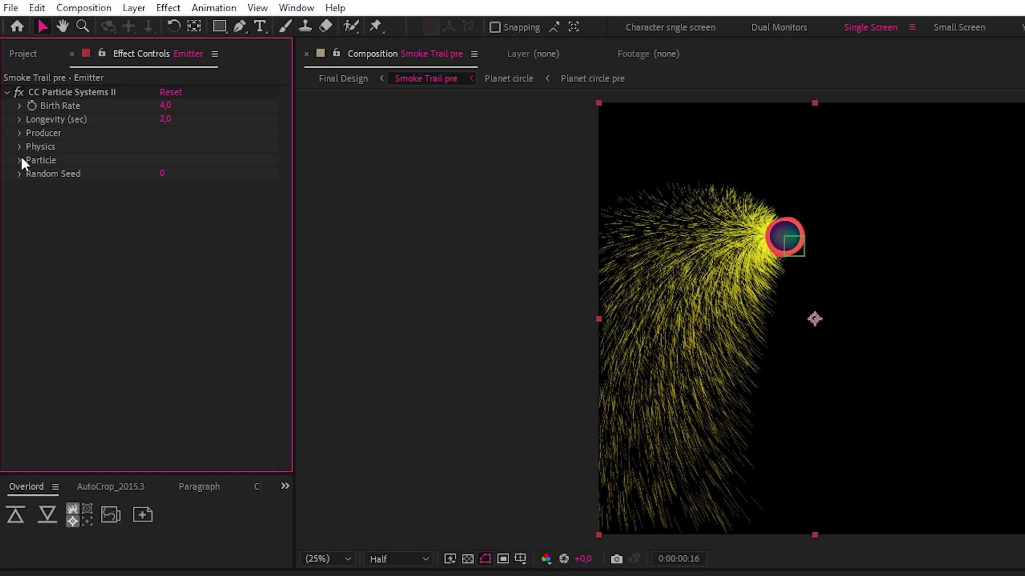
pyautogui.click(20, 160)
pyautogui.click(221, 175)
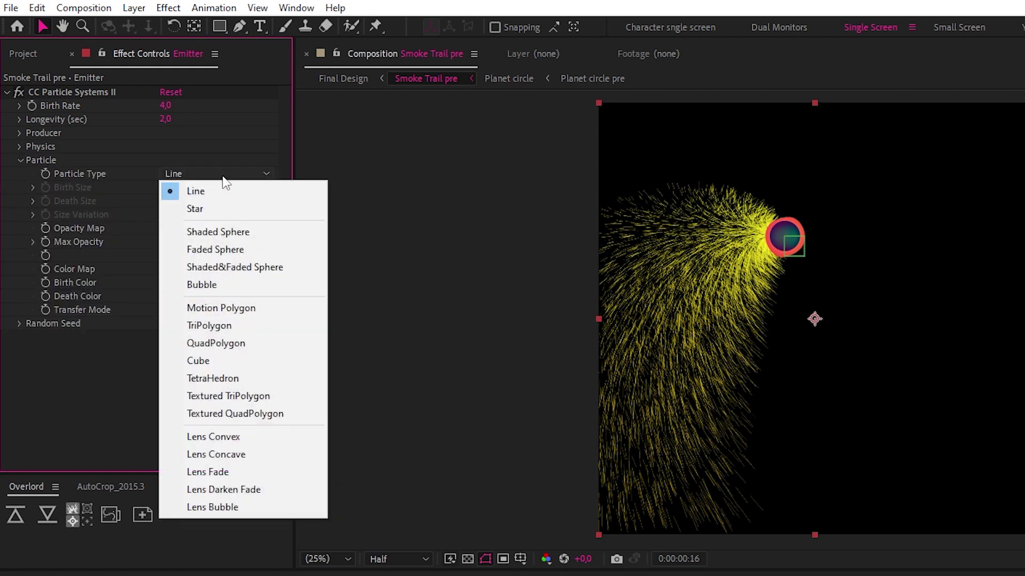
pyautogui.click(252, 432)
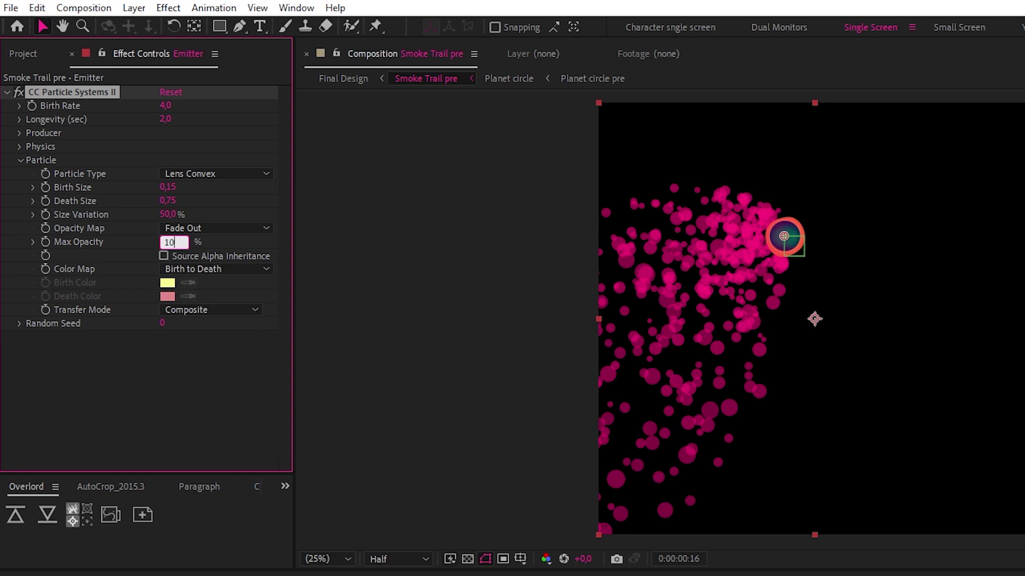
pyautogui.press('Return')
pyautogui.click(182, 228)
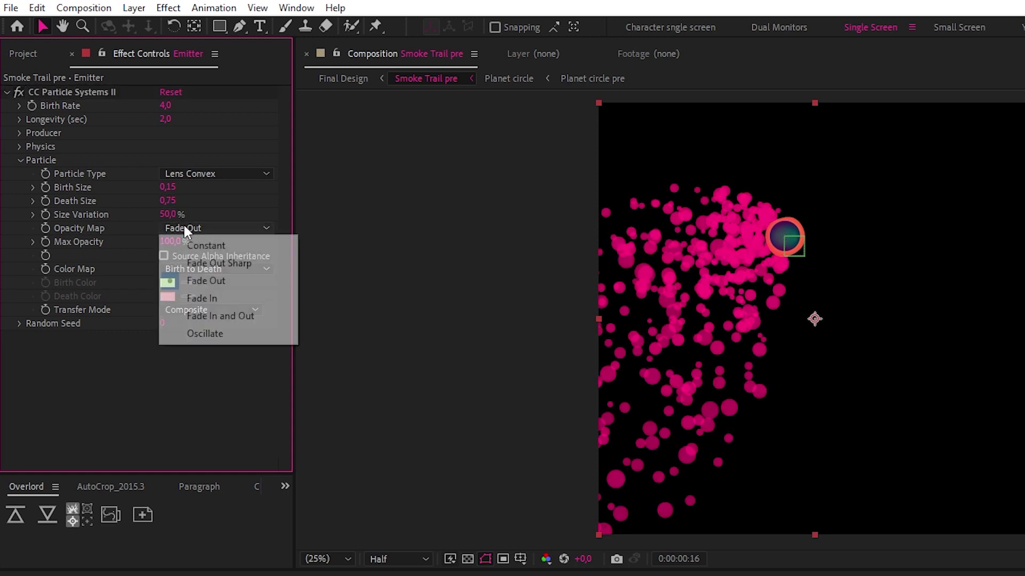
pyautogui.click(198, 247)
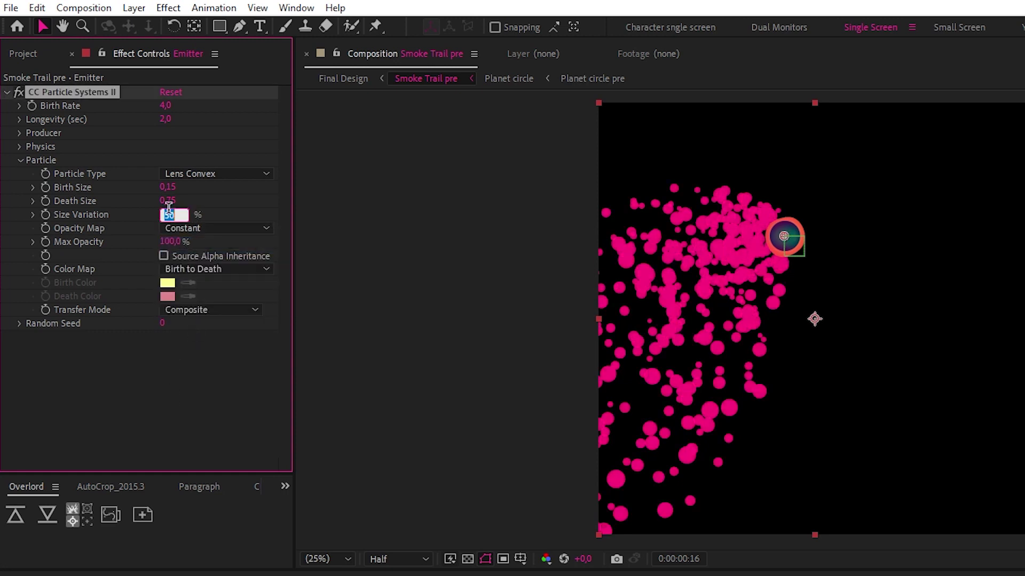
# Set size variation to 10%, death size to 0 and birth size to 0.90
pyautogui.write('10')
pyautogui.click(170, 342)
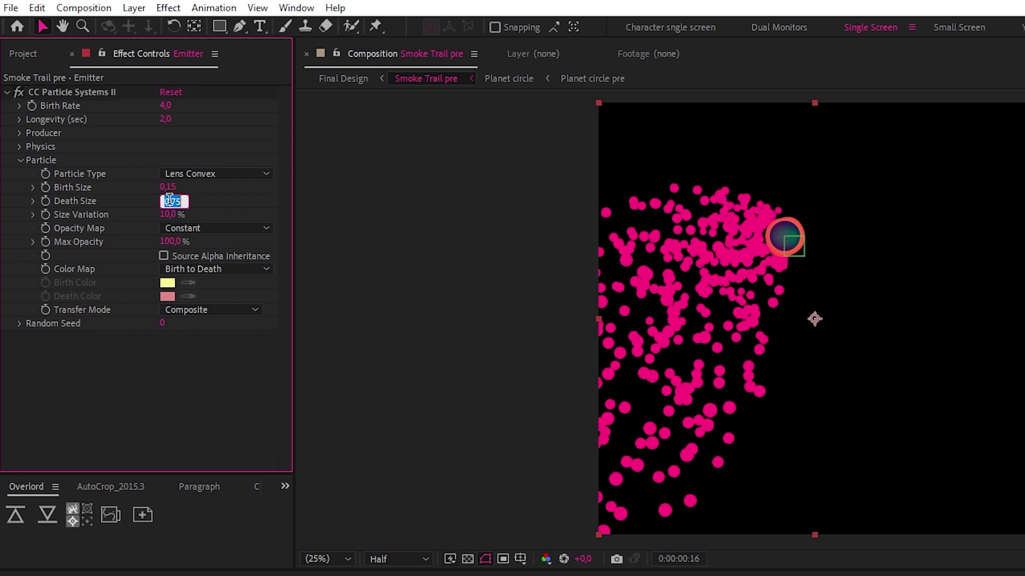
pyautogui.write('0')
pyautogui.click(167, 187)
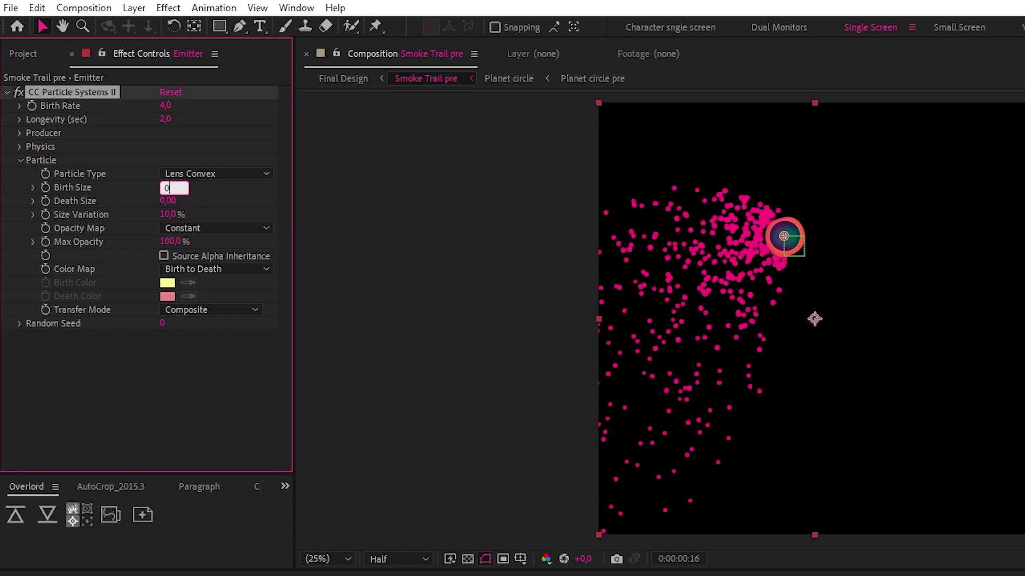
pyautogui.click(184, 391)
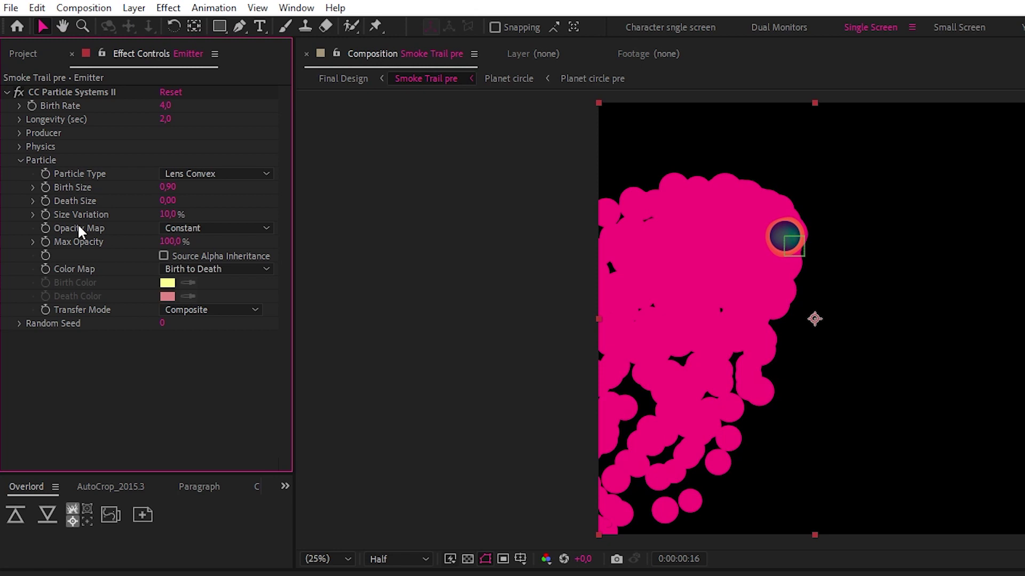
# Switch the Physics animation to Fire, adjust Resistance, and preview the trail
pyautogui.click(20, 160)
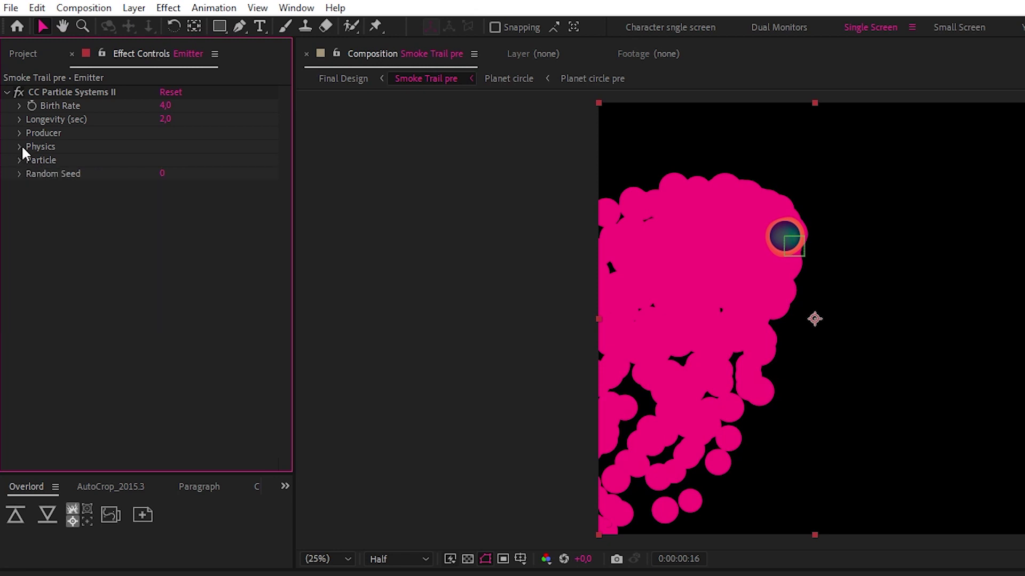
pyautogui.click(19, 147)
pyautogui.click(201, 159)
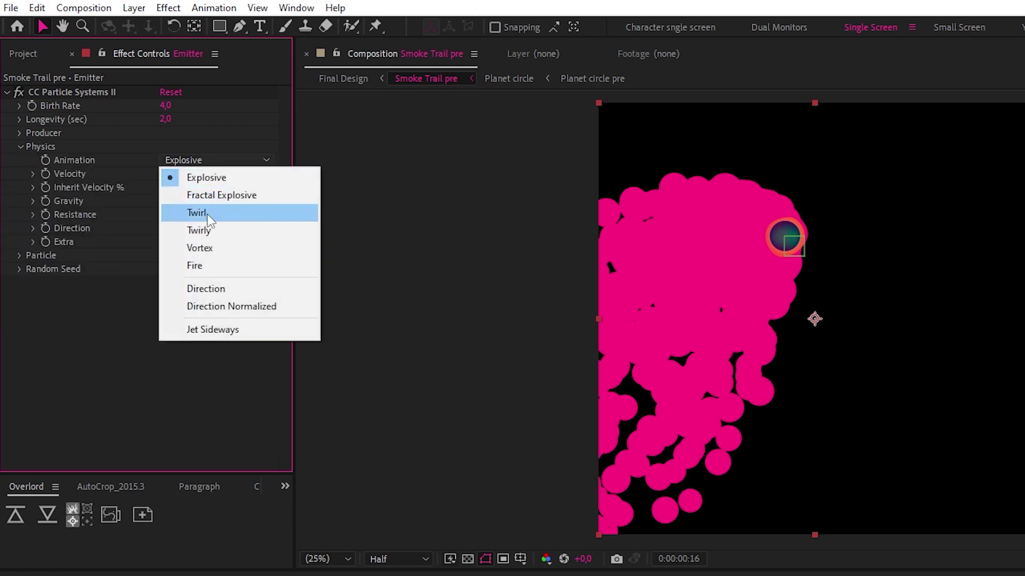
pyautogui.click(211, 265)
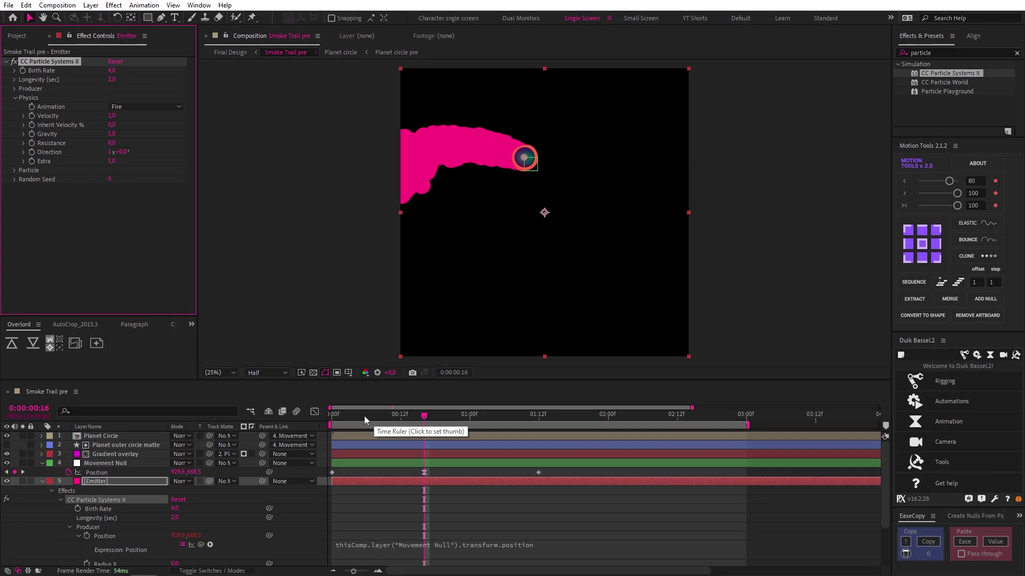
pyautogui.moveTo(365, 416); pyautogui.dragTo(424, 427)
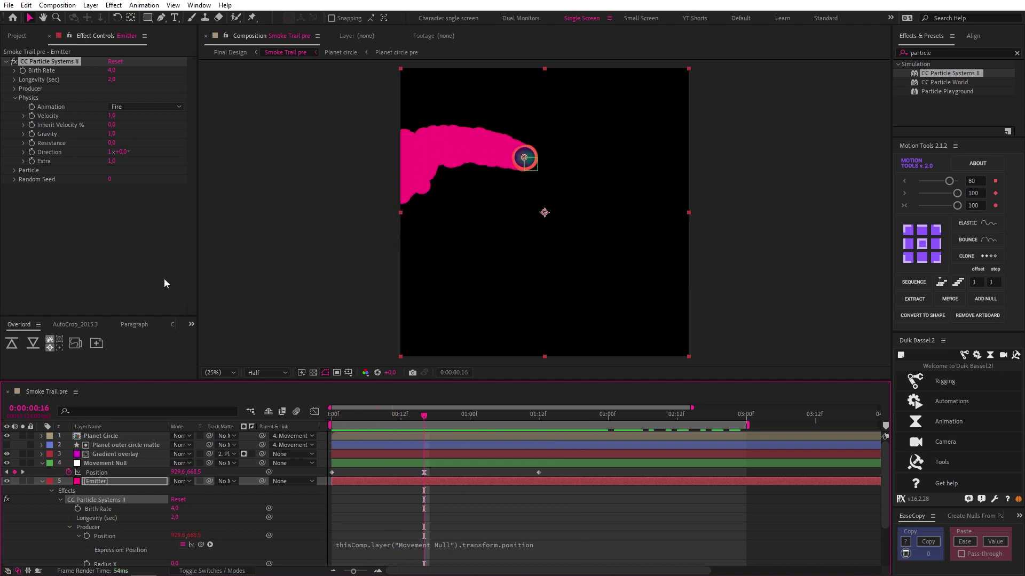
pyautogui.click(111, 143)
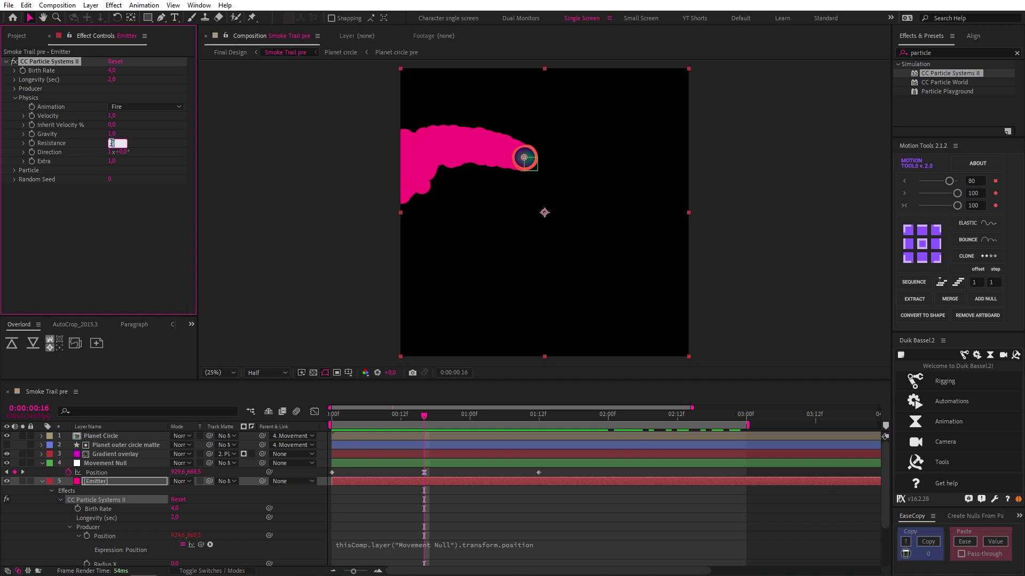
pyautogui.click(629, 479)
pyautogui.press('space')
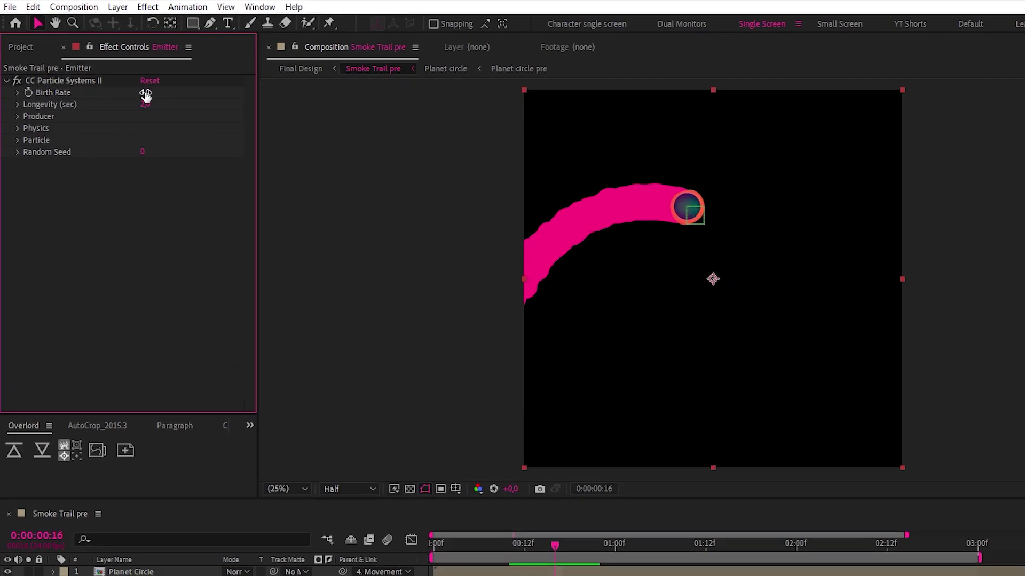
# Set Birth Rate to 1.0 and Longevity to 1.5 sec, then scrub to check the trail
pyautogui.click(111, 70)
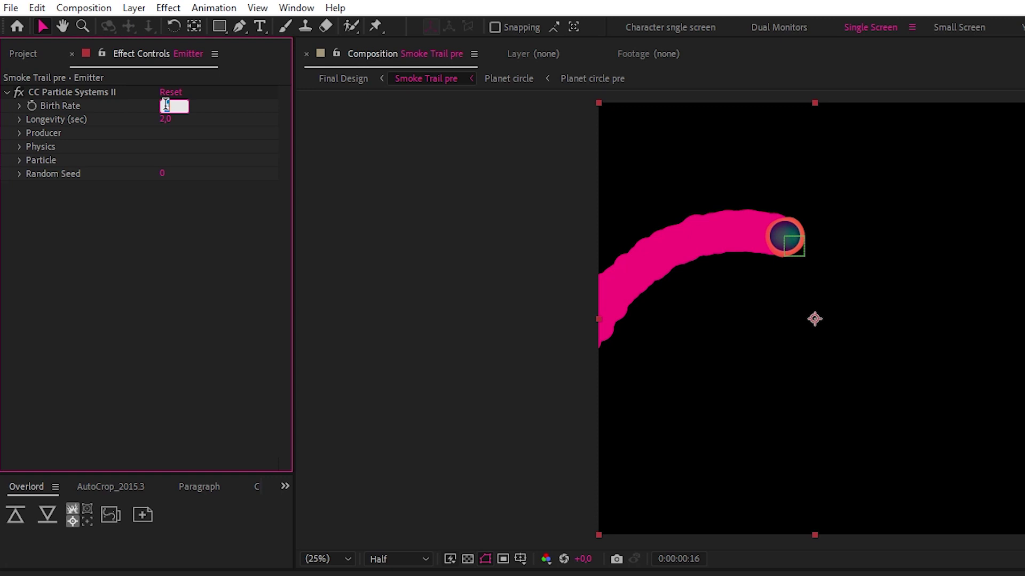
pyautogui.write('1')
pyautogui.click(164, 121)
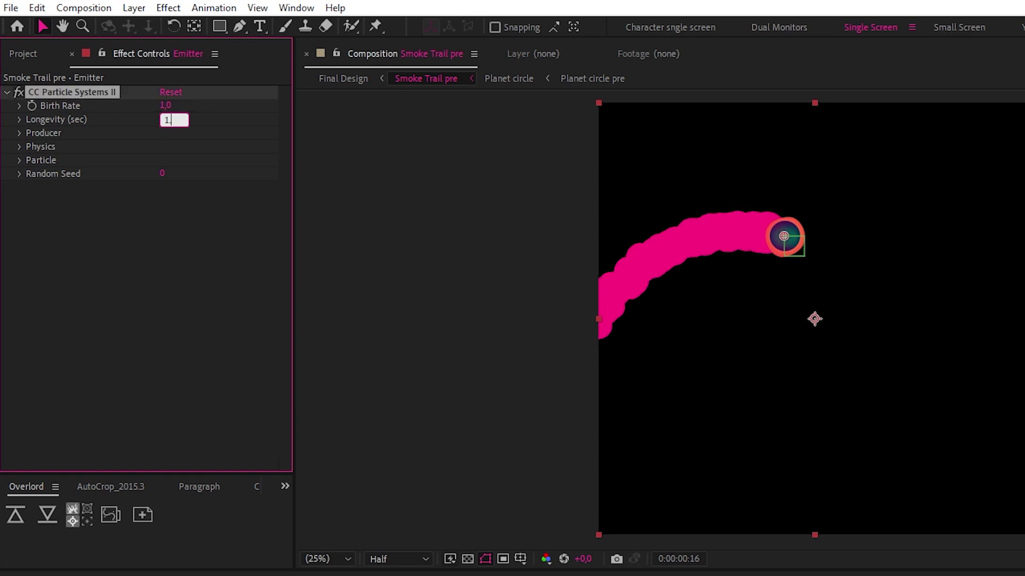
pyautogui.write('1.5')
pyautogui.moveTo(424, 415); pyautogui.dragTo(537, 422)
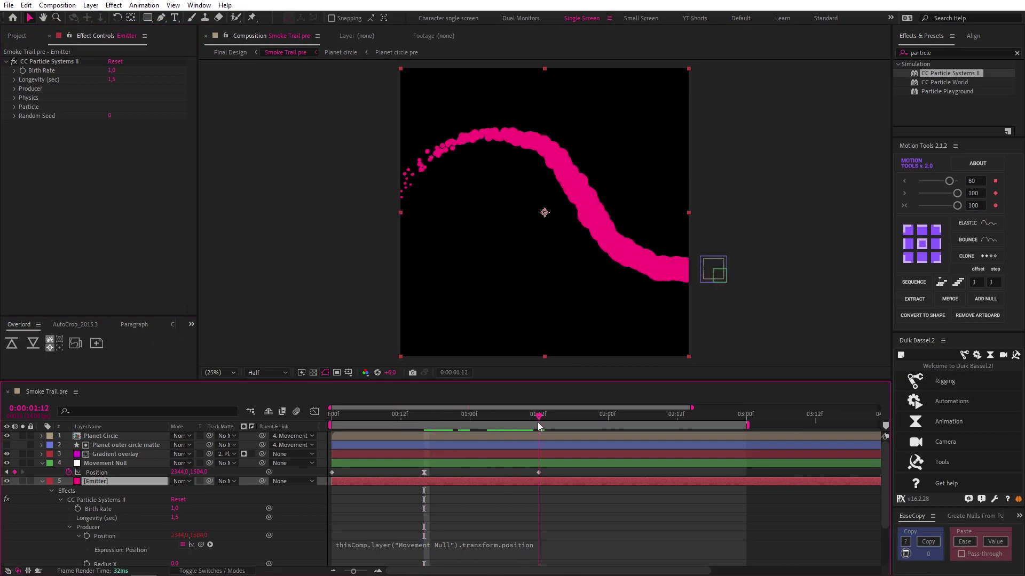
pyautogui.moveTo(110, 70); pyautogui.dragTo(40, 89)
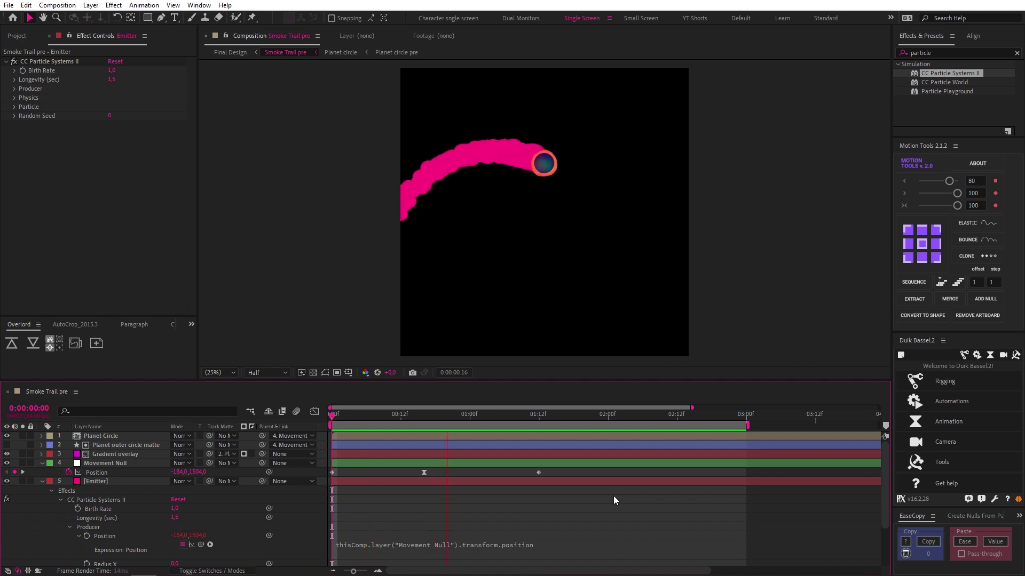
# Copy the Gradient overlay's Gradient Ramp onto the Emitter layer and preview the tinted trail
pyautogui.click(114, 453)
pyautogui.click(58, 61)
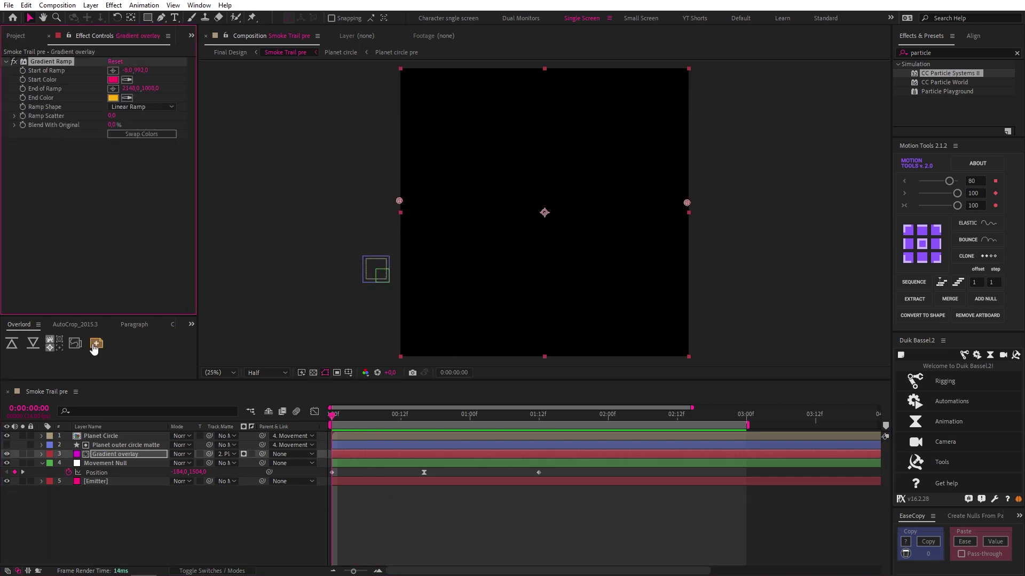
pyautogui.click(103, 480)
pyautogui.hotkey('ctrl', 'v')
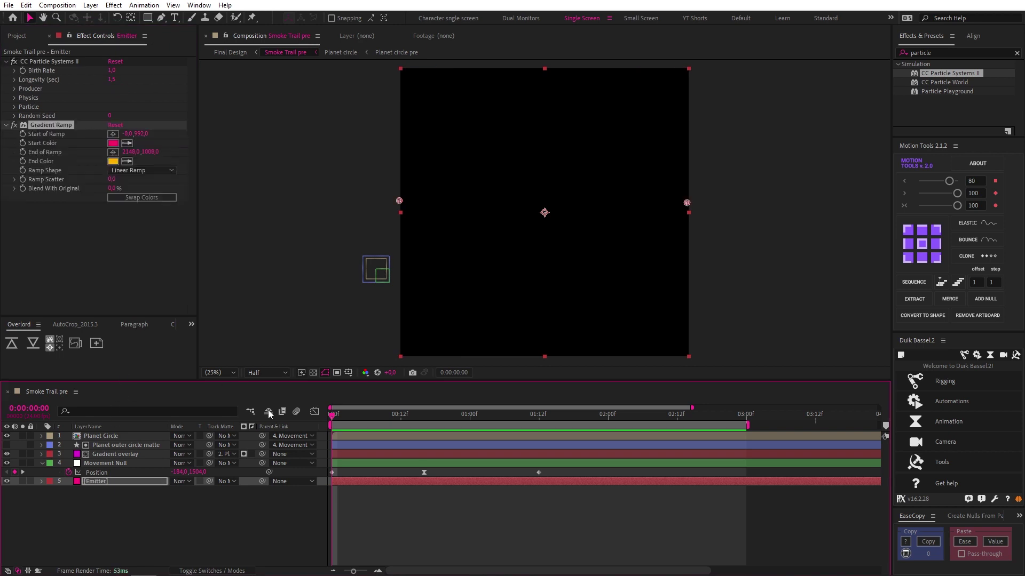
pyautogui.click(450, 533)
pyautogui.press('space')
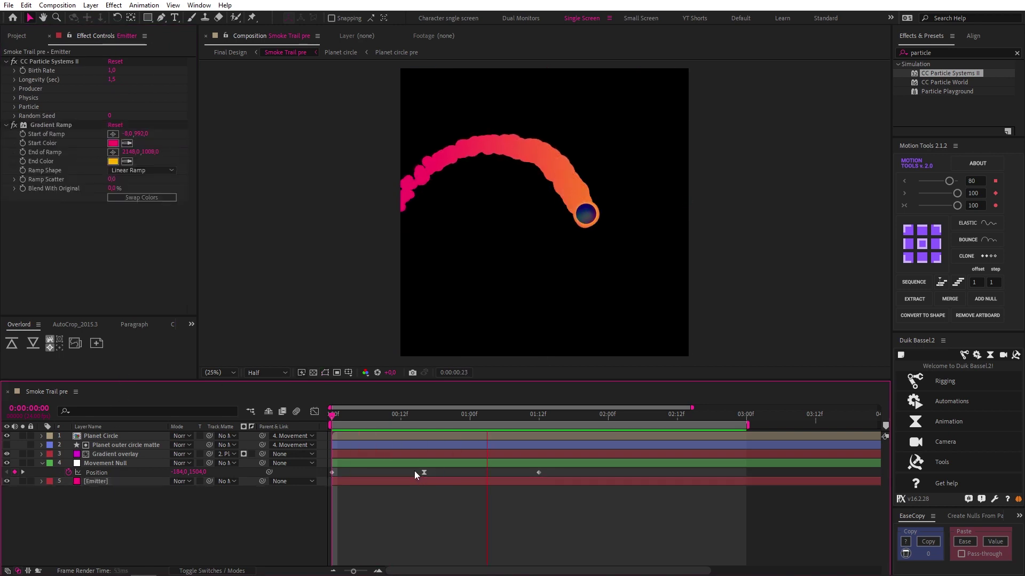
pyautogui.moveTo(334, 417); pyautogui.dragTo(424, 418)
pyautogui.click(138, 482)
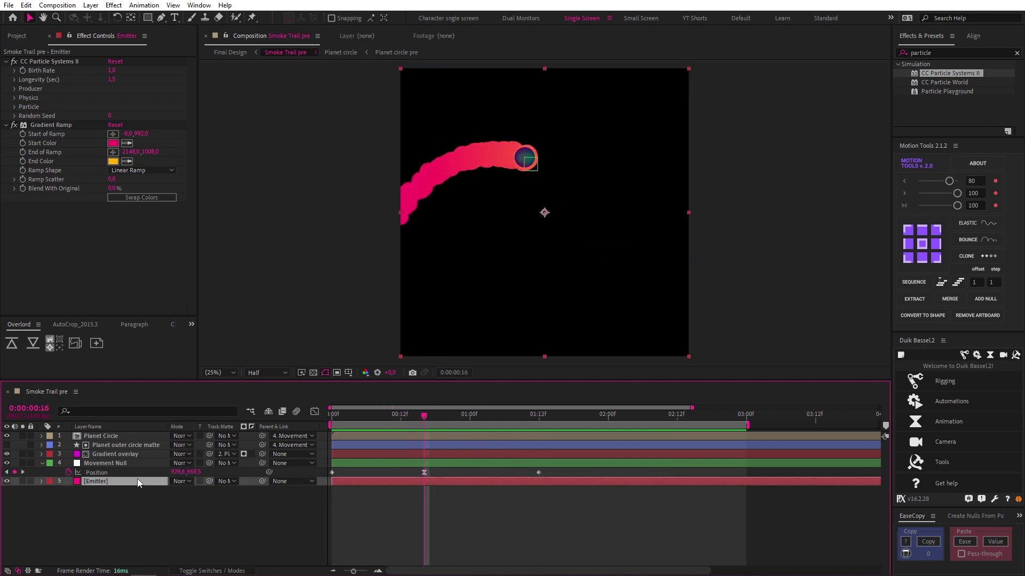
# Duplicate the Emitter and give the copy Birth Rate 0.2 and Longevity 2
pyautogui.hotkey('ctrl', 'd')
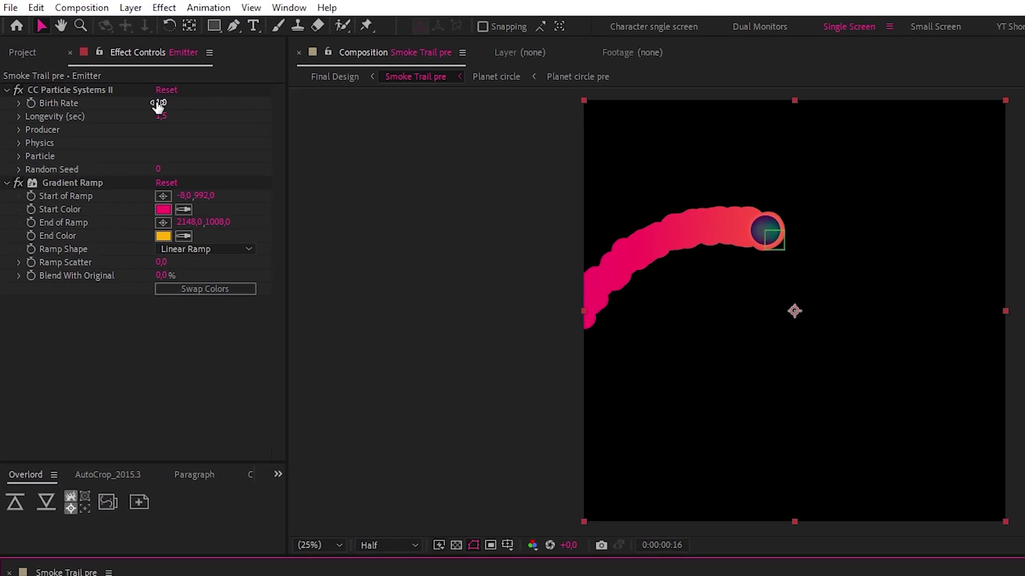
pyautogui.click(109, 70)
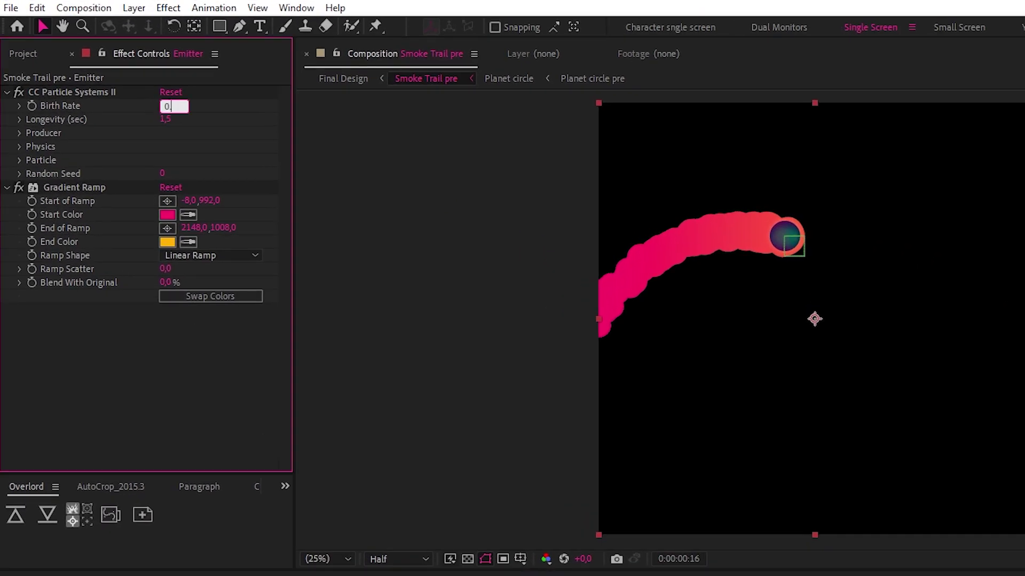
pyautogui.click(163, 119)
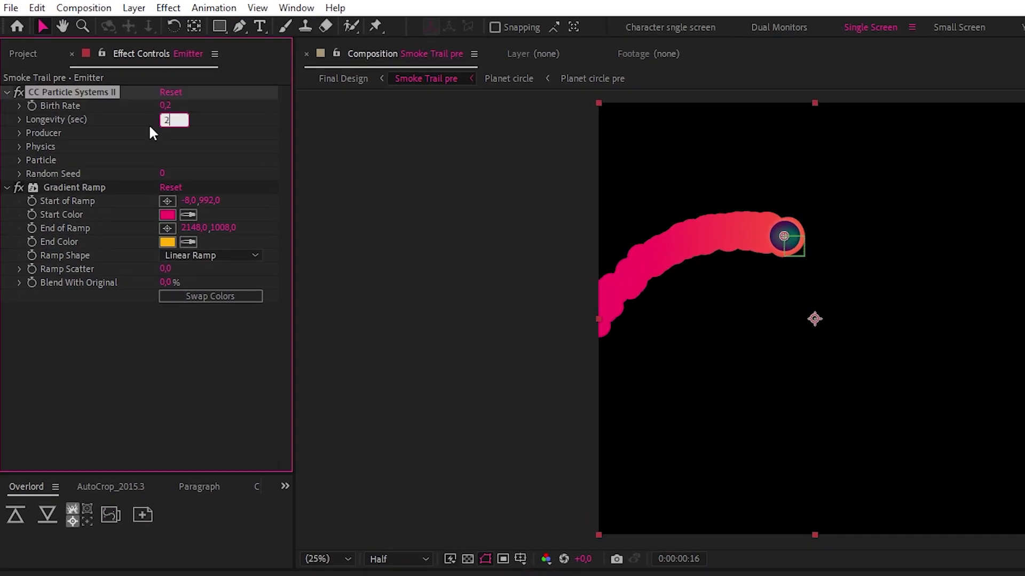
# Set the copy's producer Radius X/Y to 8 and birth size to 0.20, then preview
pyautogui.click(20, 133)
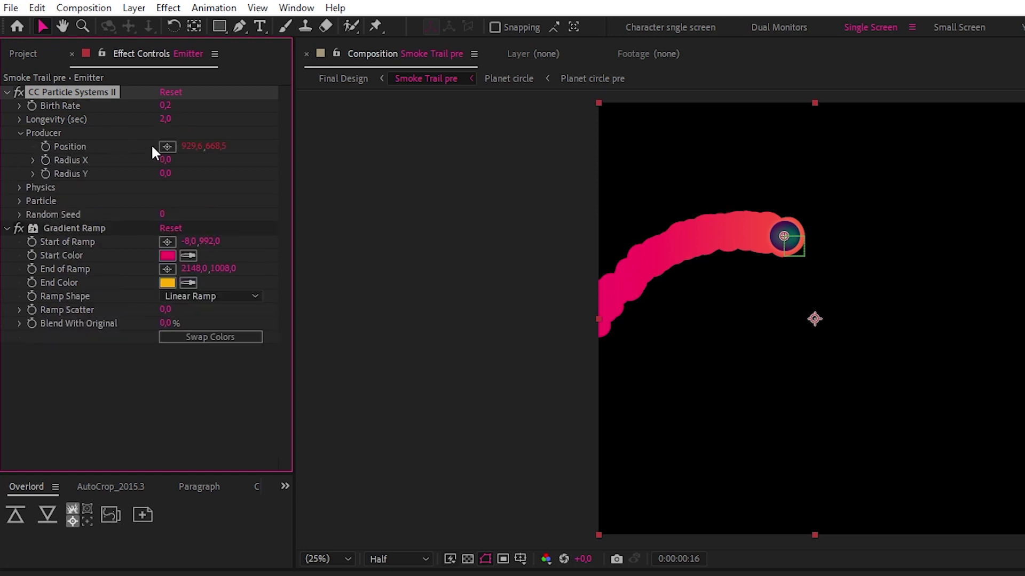
pyautogui.click(166, 175)
pyautogui.write('8')
pyautogui.press('Return')
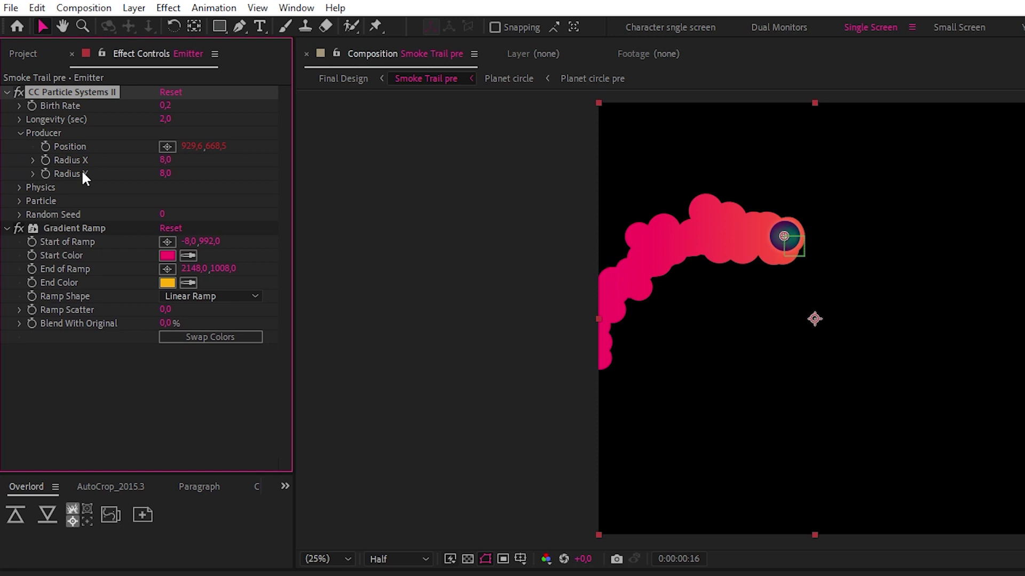
pyautogui.click(20, 201)
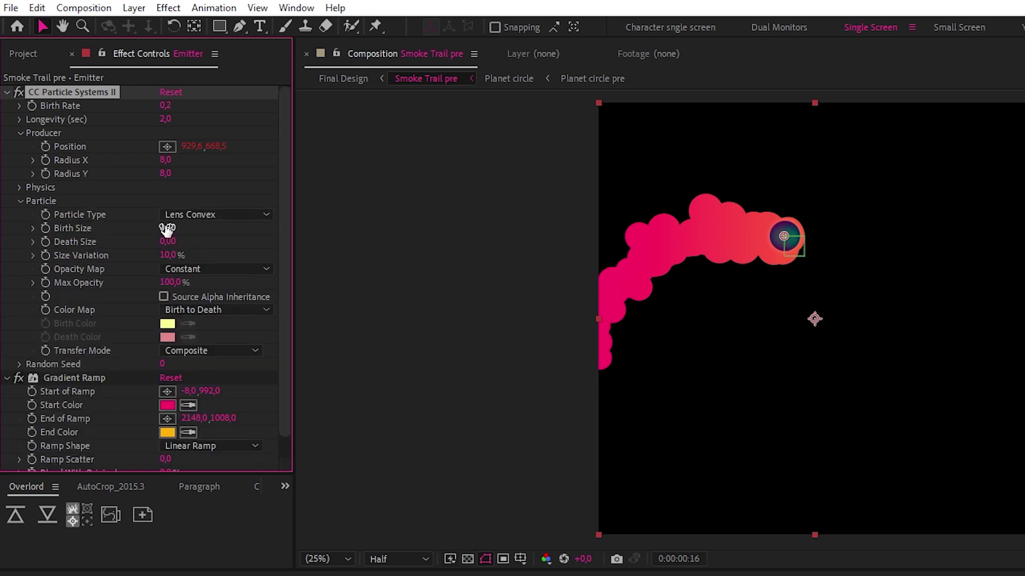
pyautogui.write('0,2')
pyautogui.press('Return')
pyautogui.press('space')
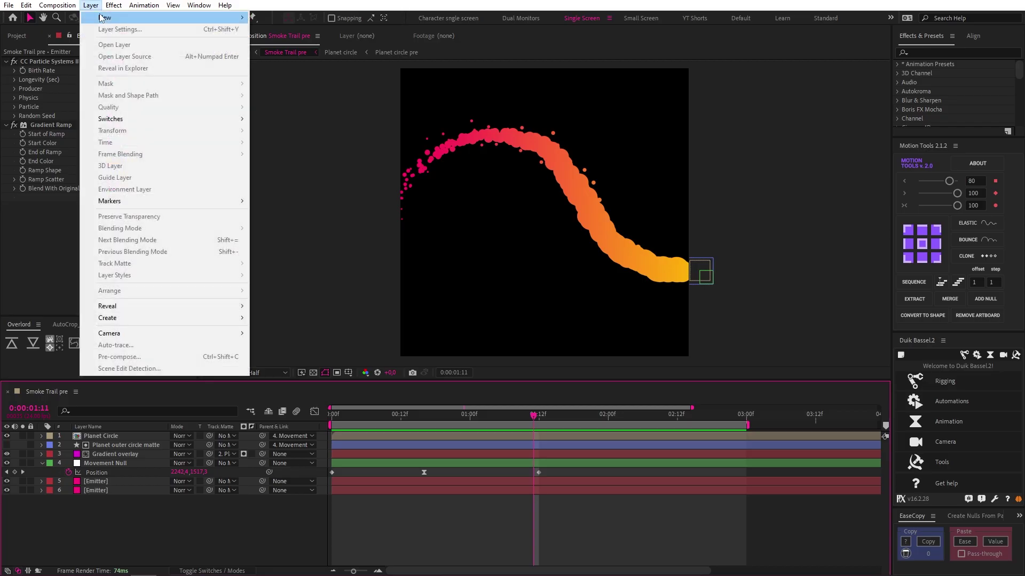
# Add an adjustment layer below Planet Circle with Fast Box Blur radius 5
pyautogui.moveTo(107, 17)
pyautogui.click(297, 89)
pyautogui.moveTo(115, 438); pyautogui.dragTo(114, 447)
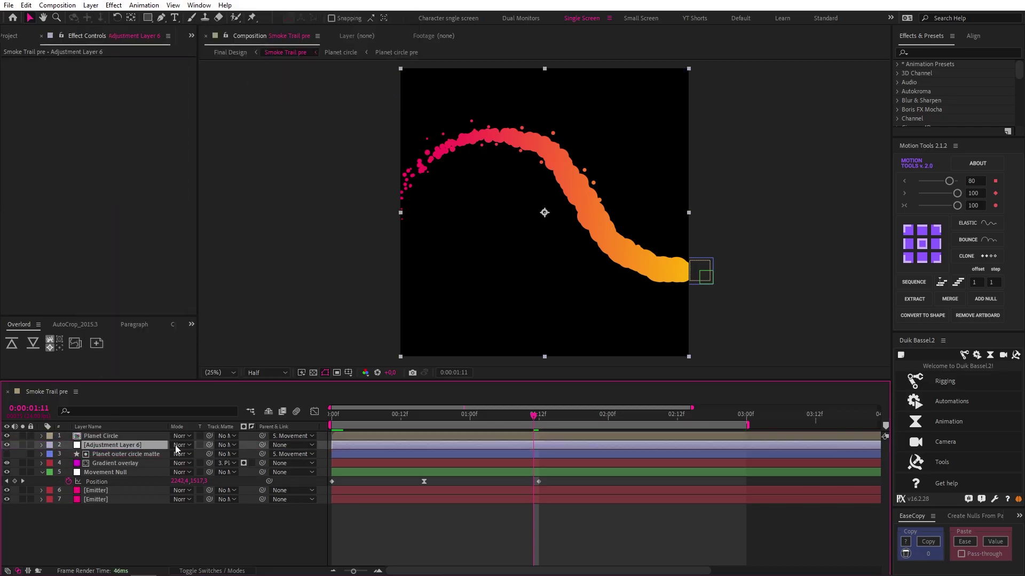
pyautogui.click(955, 53)
pyautogui.write('fast')
pyautogui.click(934, 123)
pyautogui.moveTo(934, 122); pyautogui.dragTo(110, 75)
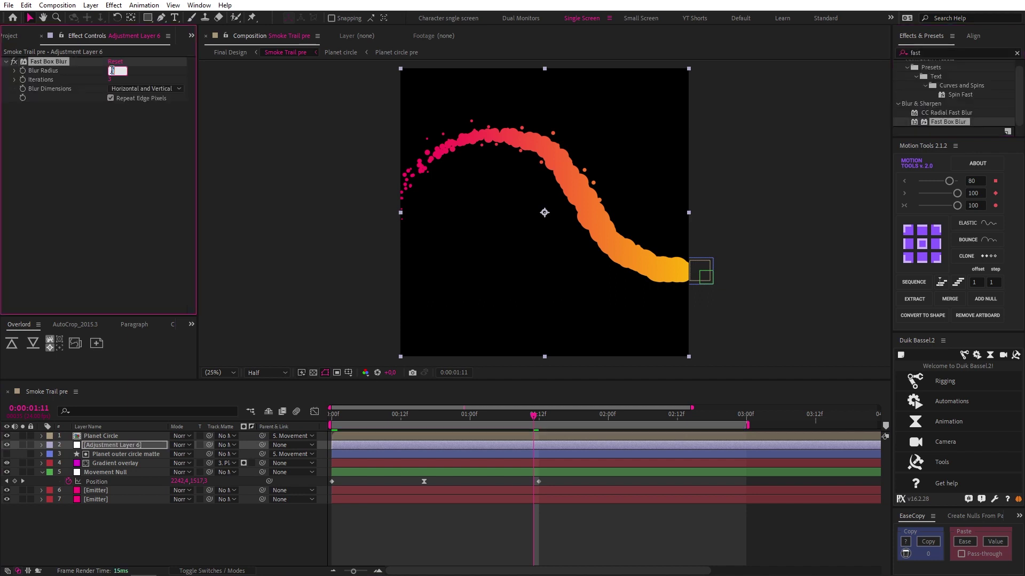
pyautogui.write('5')
pyautogui.press('Return')
# Add Levels on the Alpha channel, lowering input white to firm up the trail edges
pyautogui.click(955, 52)
pyautogui.write('levels')
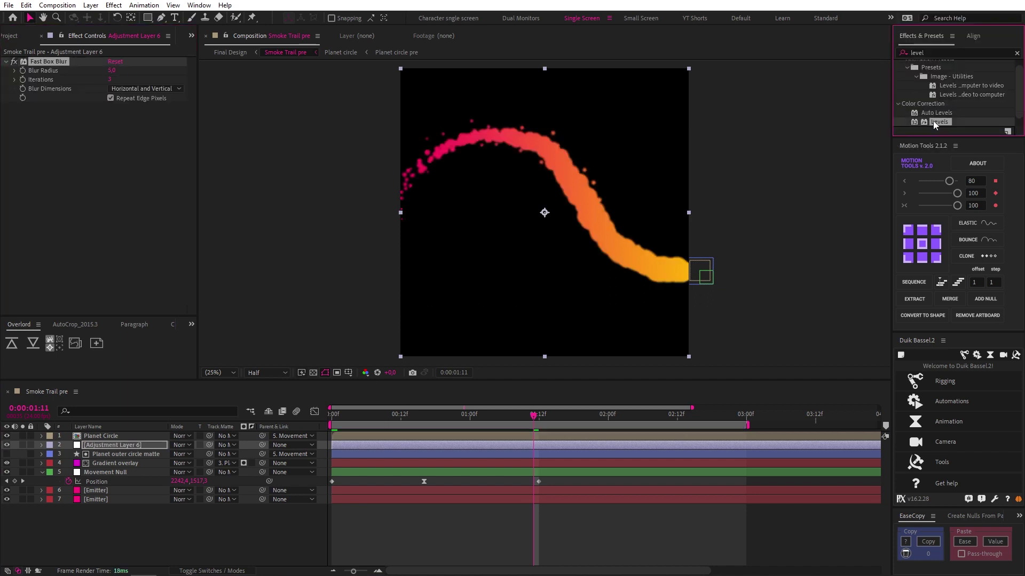
pyautogui.moveTo(936, 113); pyautogui.dragTo(128, 112)
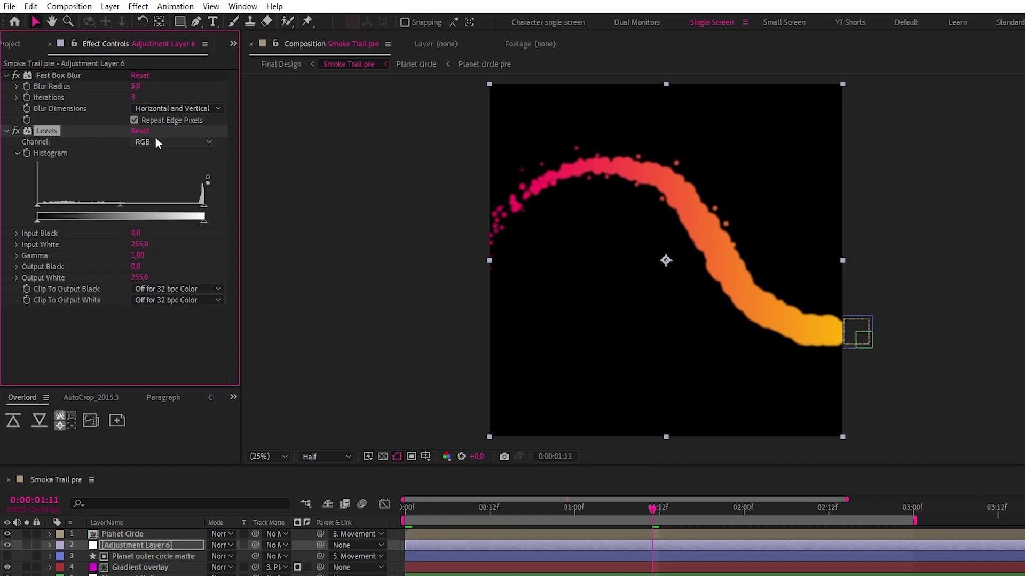
pyautogui.click(156, 142)
pyautogui.click(177, 212)
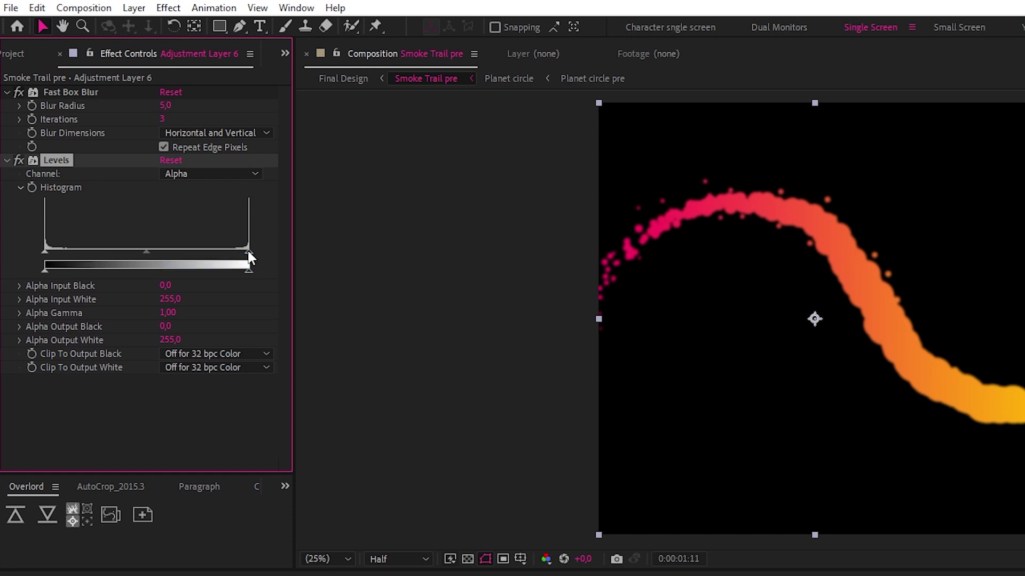
pyautogui.moveTo(204, 204); pyautogui.dragTo(118, 204)
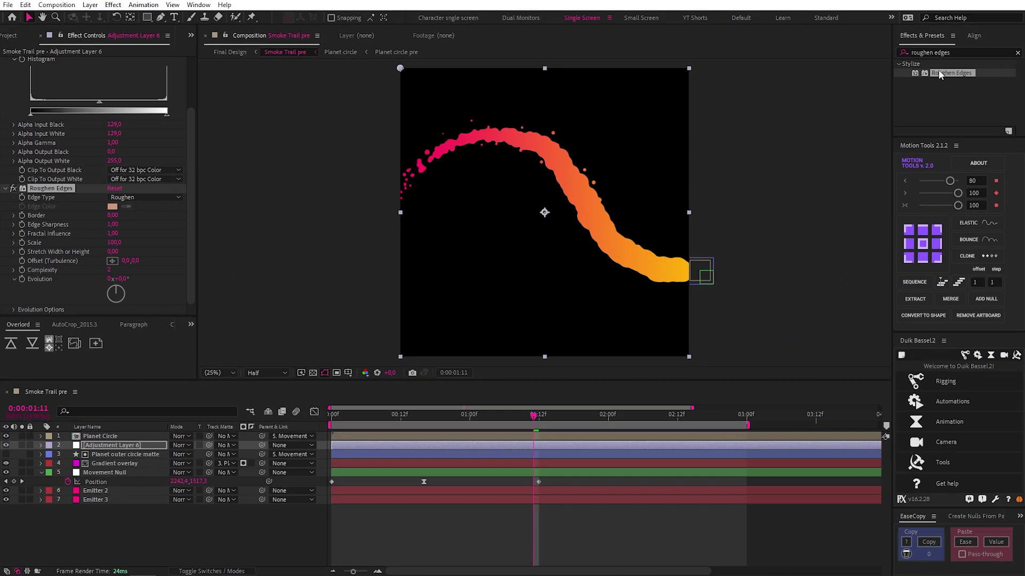
# Add Roughen Edges with edge sharpness 0.40 and play back the result
pyautogui.doubleClick(940, 72)
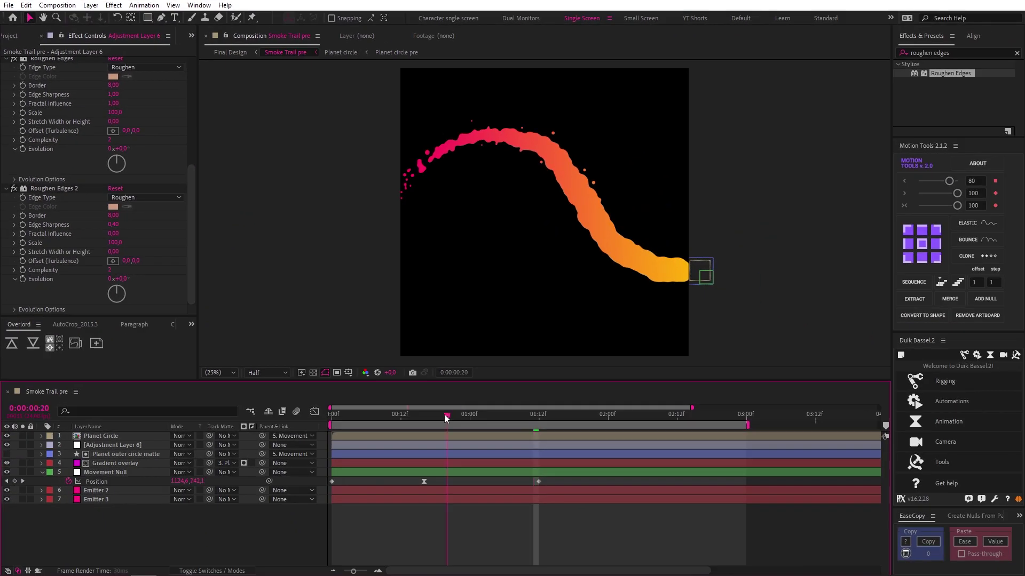
pyautogui.moveTo(444, 414); pyautogui.dragTo(336, 463)
pyautogui.press('space')
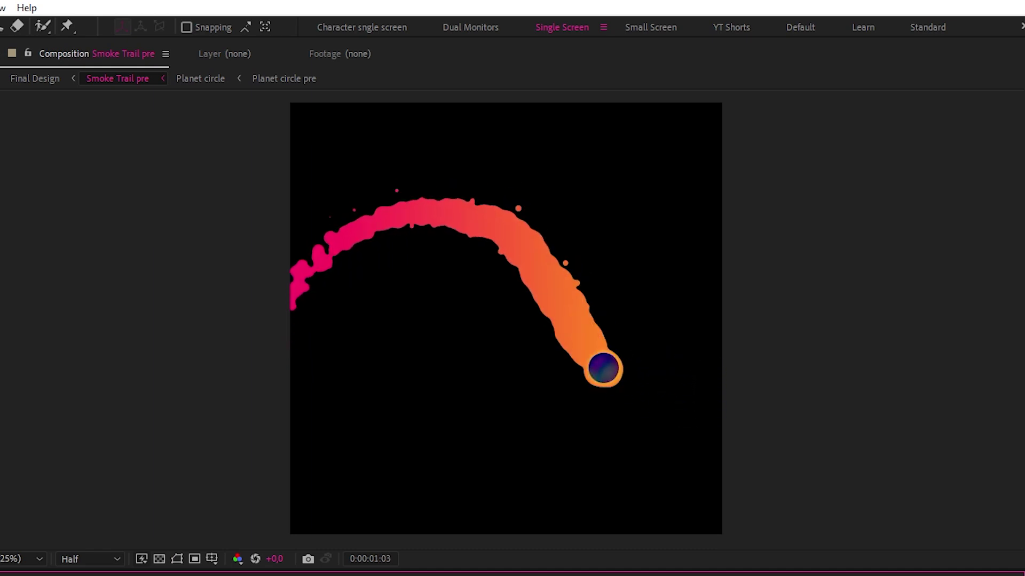
# Move Movement Null 2 to the top, parent Planet Circle to it, and pre-compose the trail layers
pyautogui.press('space')
pyautogui.click(119, 471)
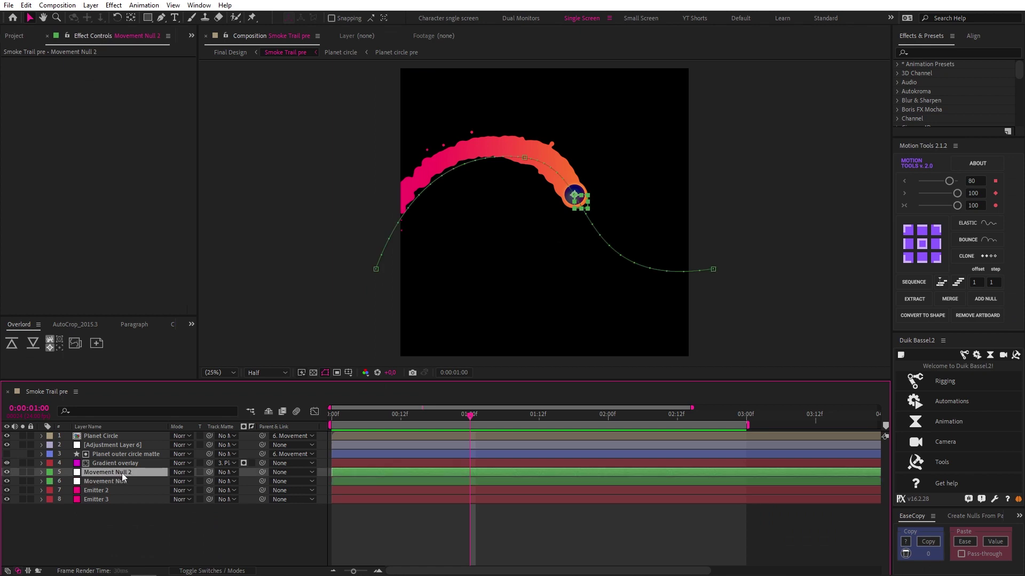
pyautogui.moveTo(122, 473); pyautogui.dragTo(155, 435)
pyautogui.click(130, 445)
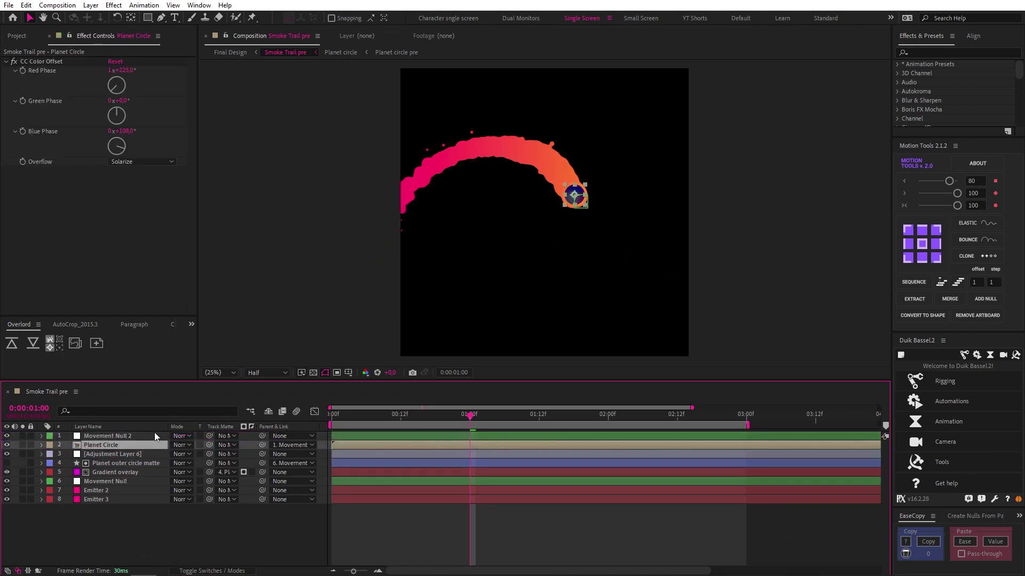
pyautogui.click(132, 454)
pyautogui.keyDown('shift'); pyautogui.click(120, 499); pyautogui.keyUp('shift')
pyautogui.hotkey('ctrl', 'shift', 'c')
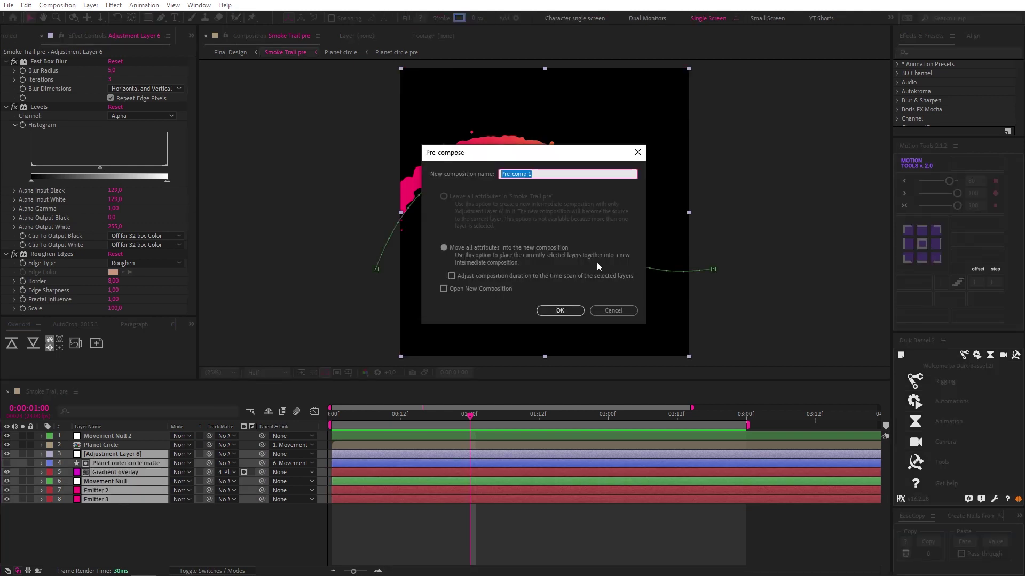
# Finish the Trail Pre pre-compose and give it a blue Inner Shadow at 100% opacity
pyautogui.click(560, 310)
pyautogui.rightClick(120, 454)
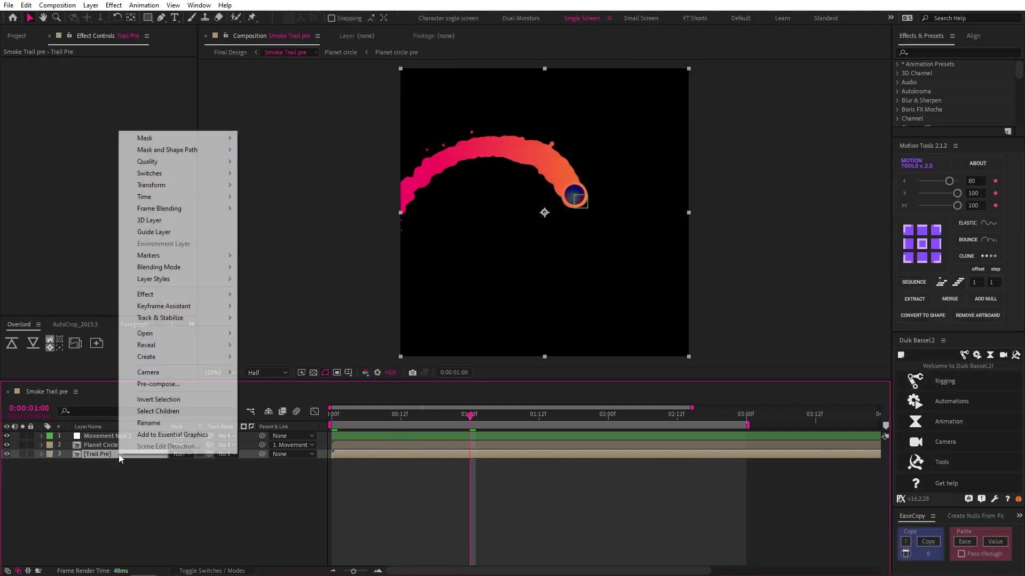
pyautogui.moveTo(173, 287)
pyautogui.click(270, 330)
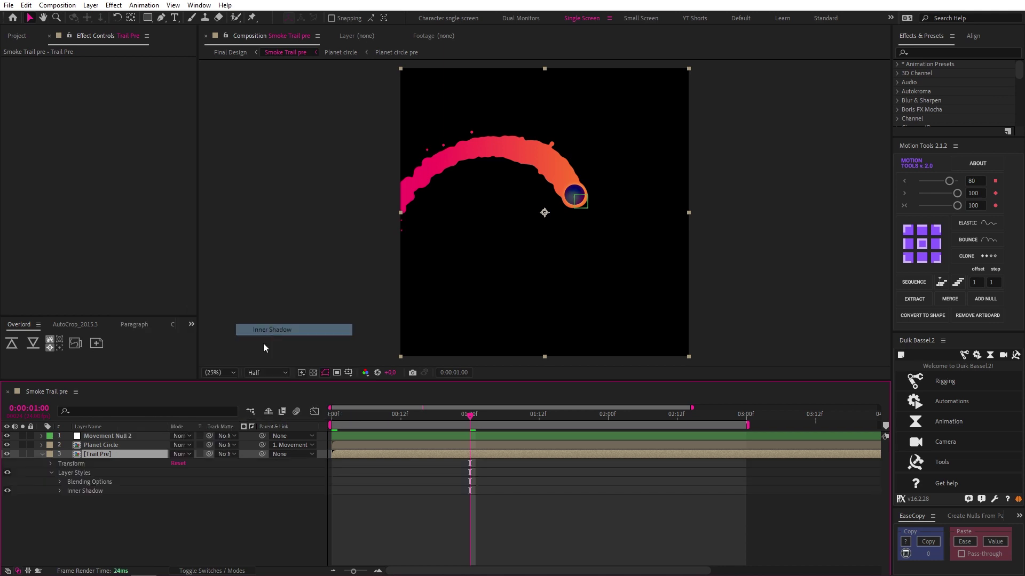
pyautogui.click(59, 491)
pyautogui.click(176, 498)
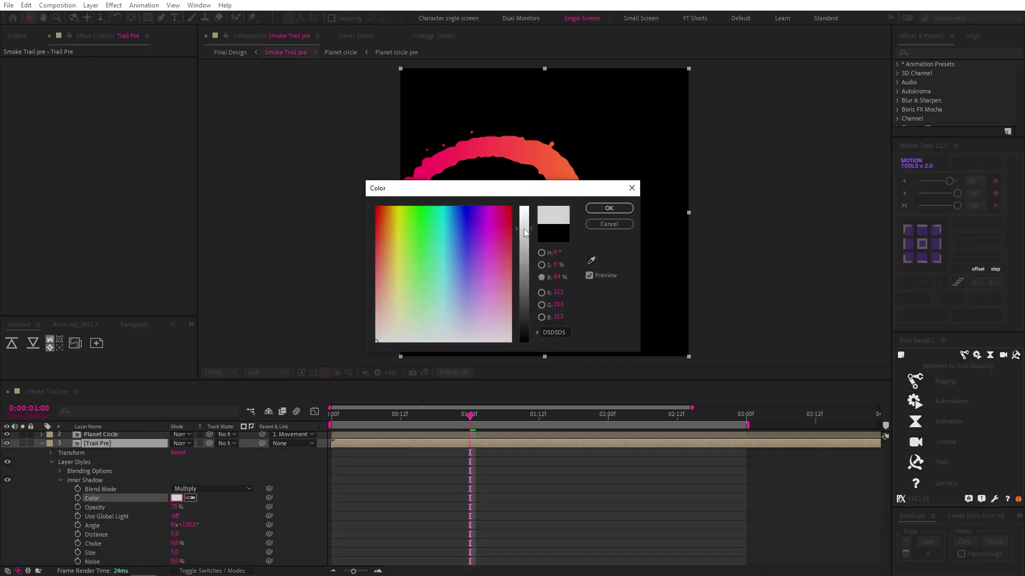
pyautogui.press('Return')
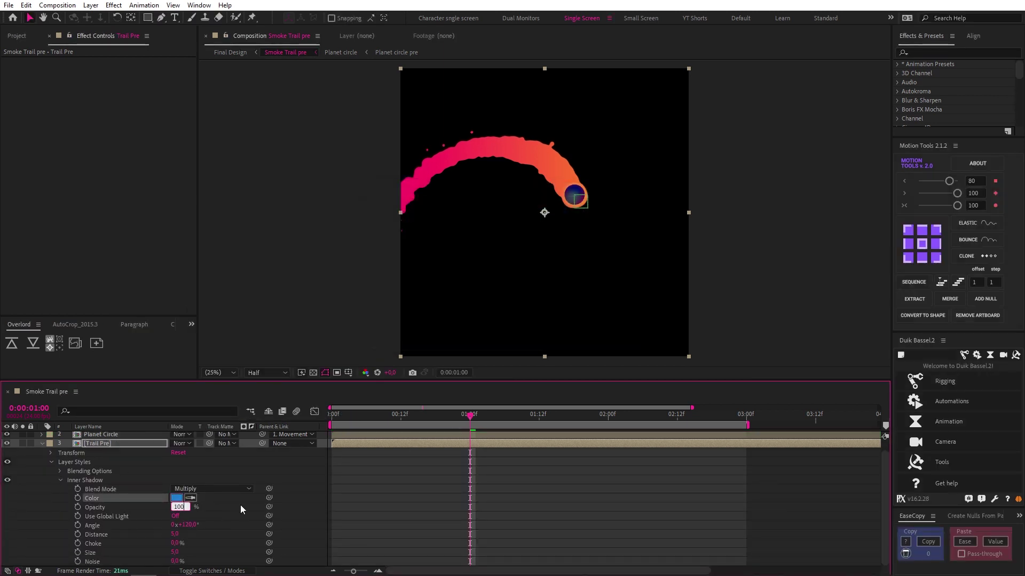
pyautogui.click(237, 511)
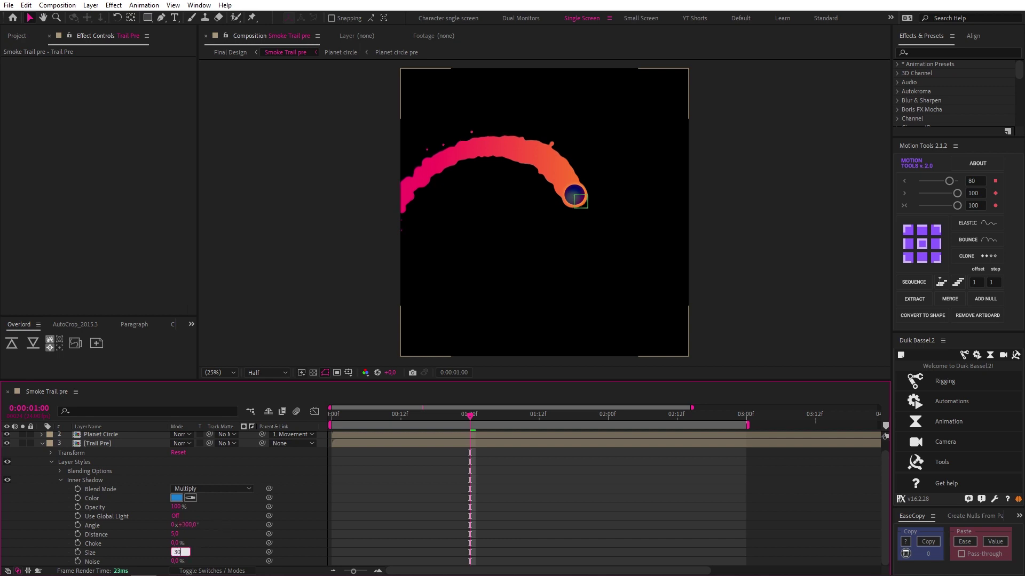
# Add a 50% Inner Glow sourced from Center with size 100, then preview the trail
pyautogui.rightClick(229, 454)
pyautogui.moveTo(181, 273)
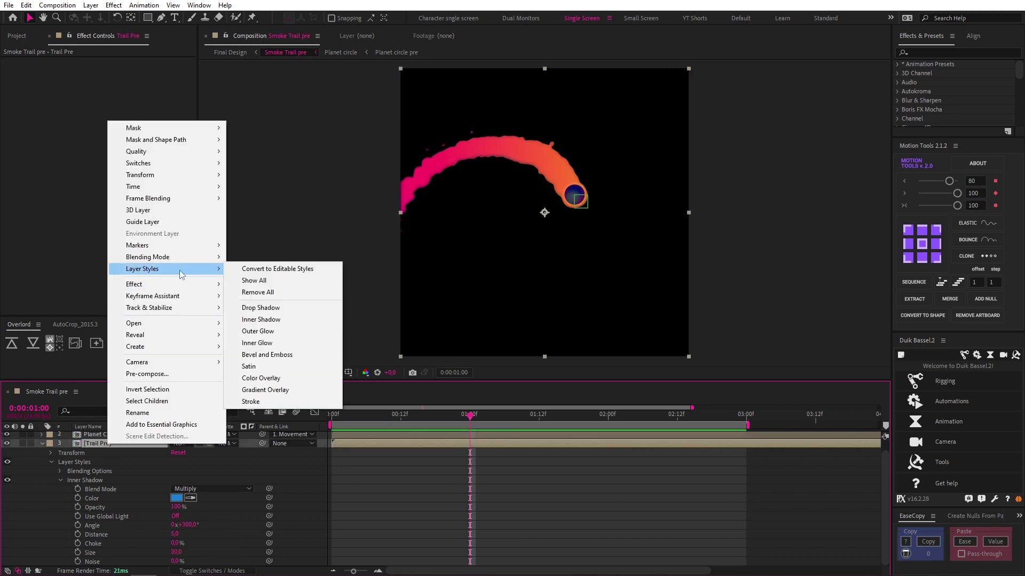
pyautogui.click(265, 350)
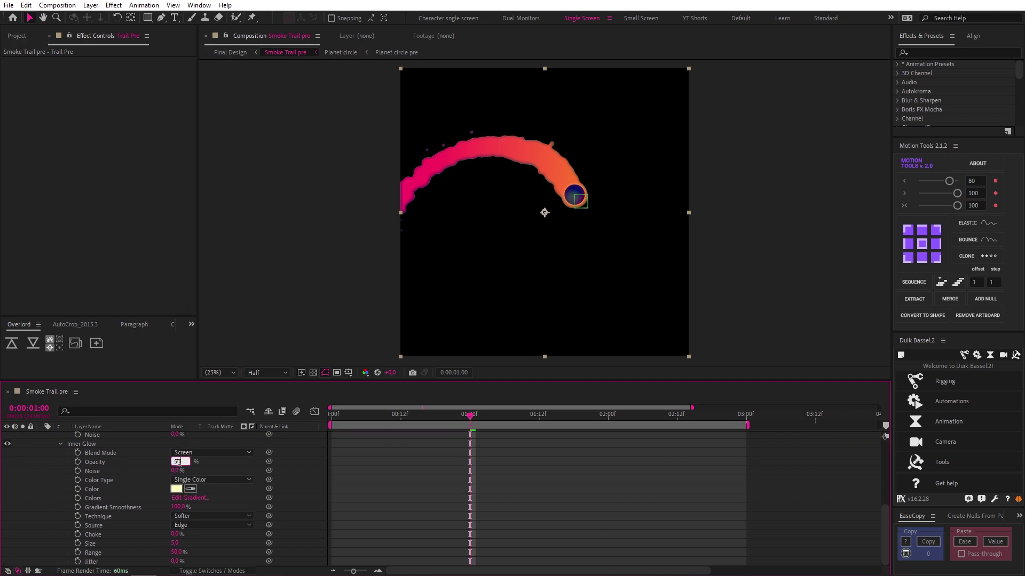
pyautogui.click(197, 525)
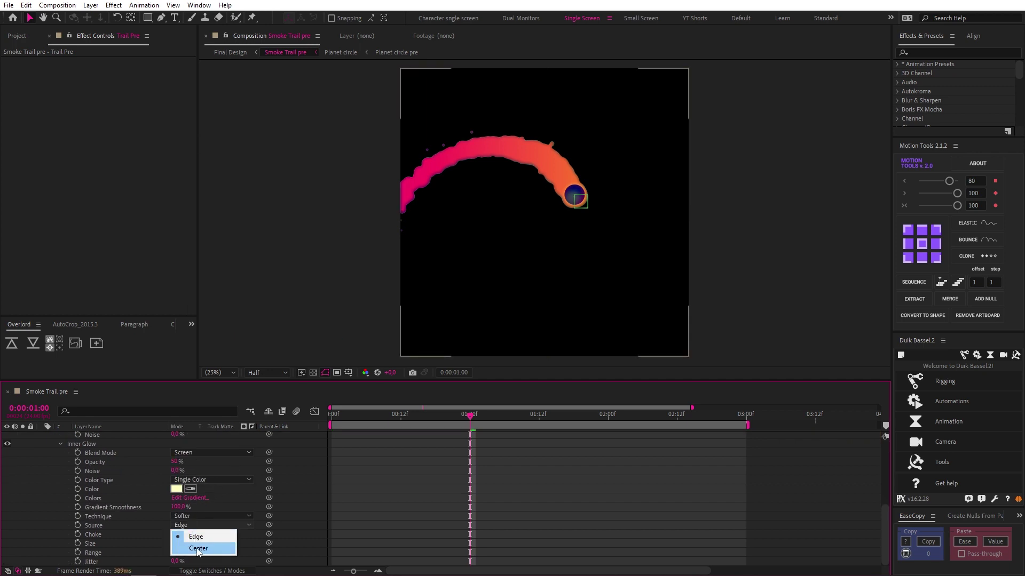
pyautogui.click(198, 549)
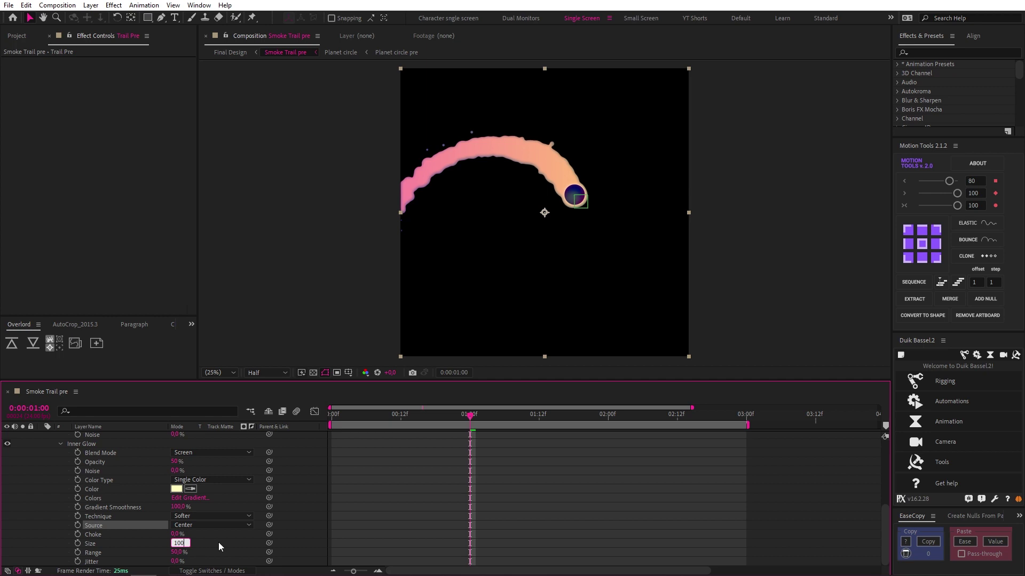
pyautogui.write('100')
pyautogui.press('Return')
pyautogui.press('space')
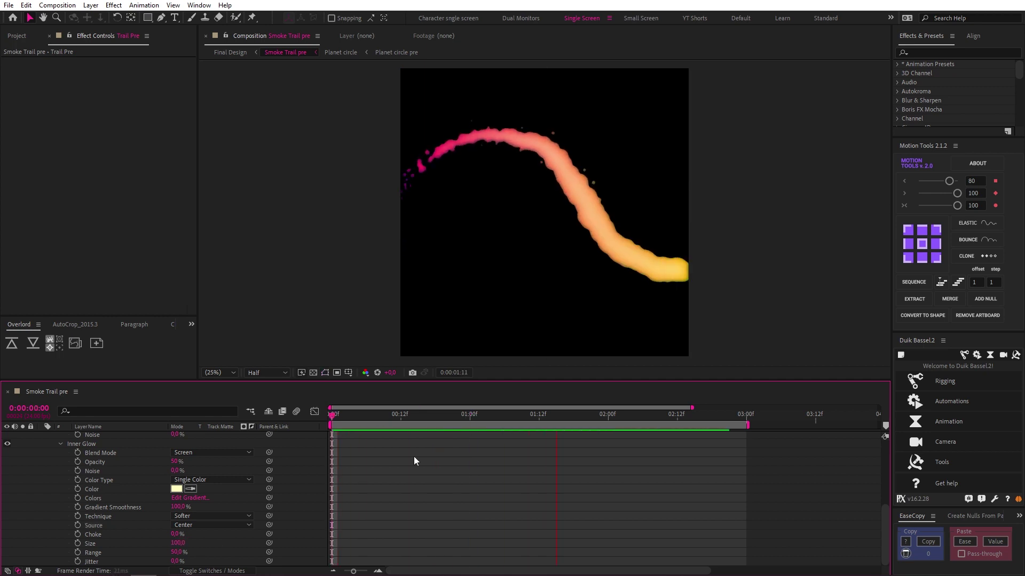